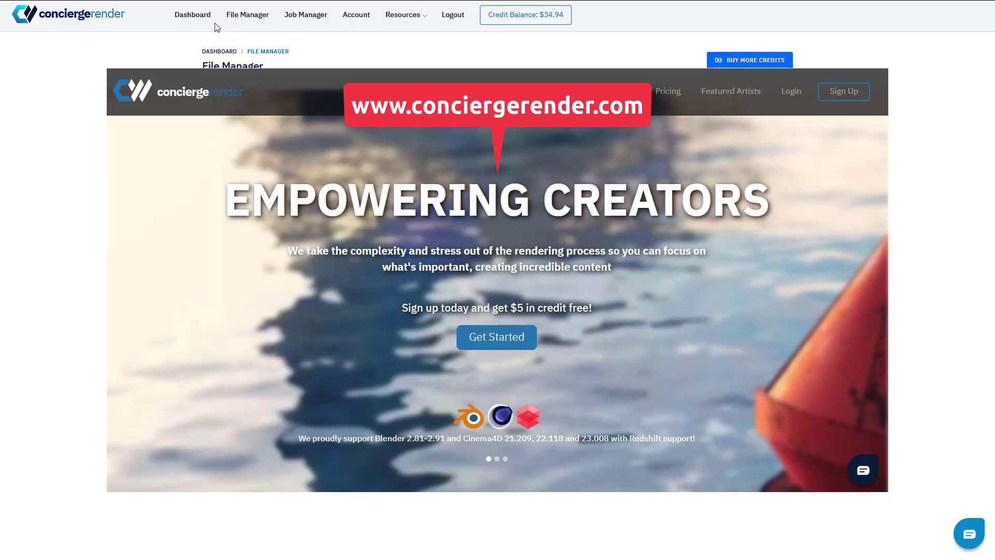
Upload SCN02_v01.blend (439.77 MB) through the File Manager's Add files dialog
click(196, 21)
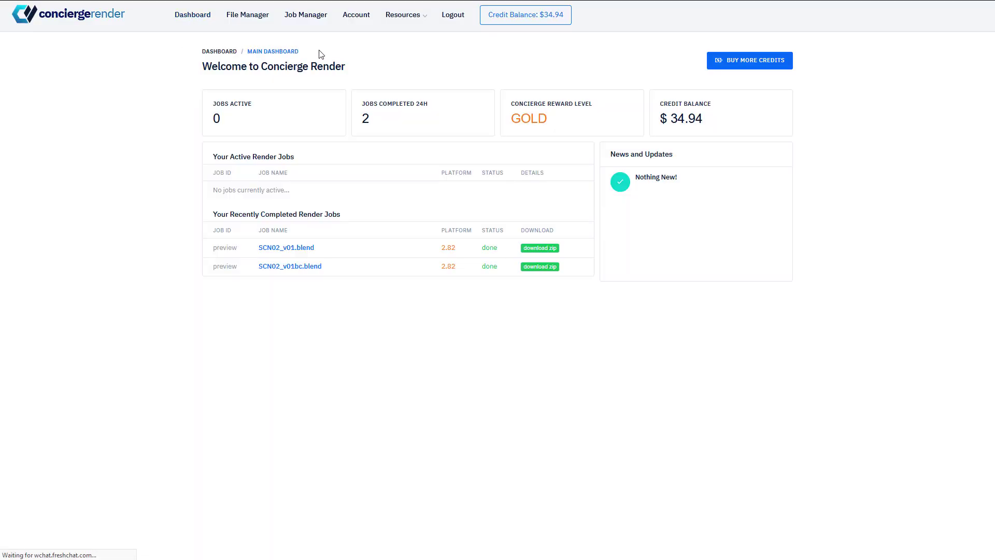
click(249, 19)
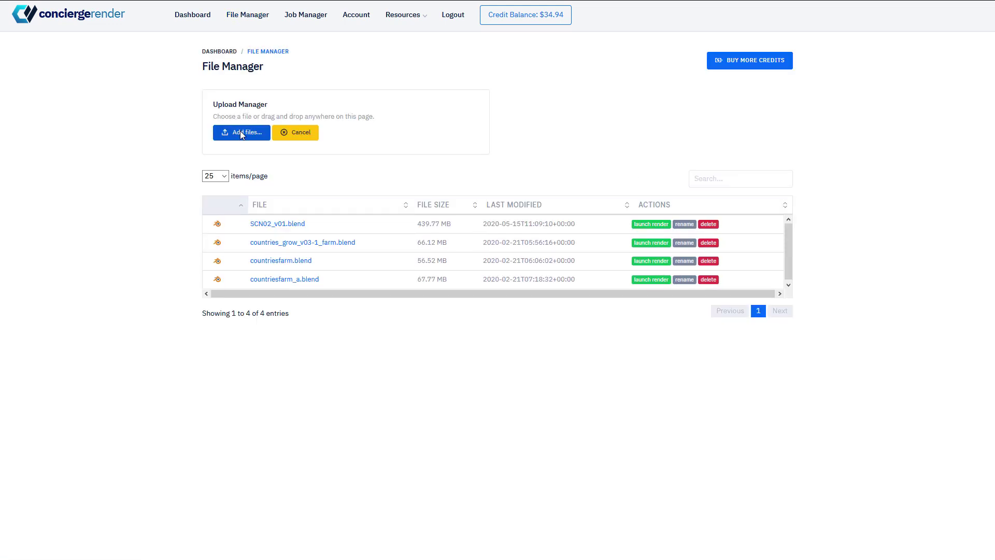
click(242, 133)
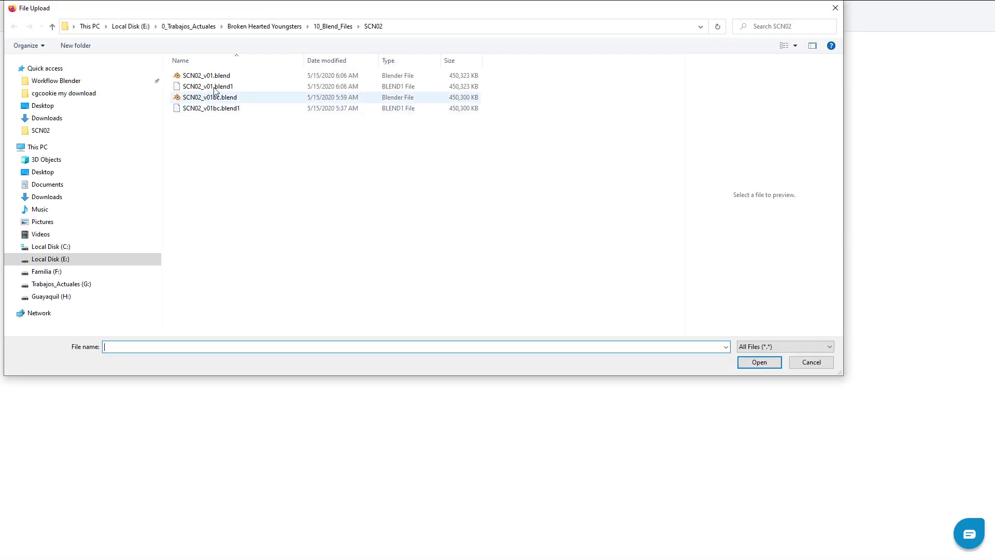
click(213, 77)
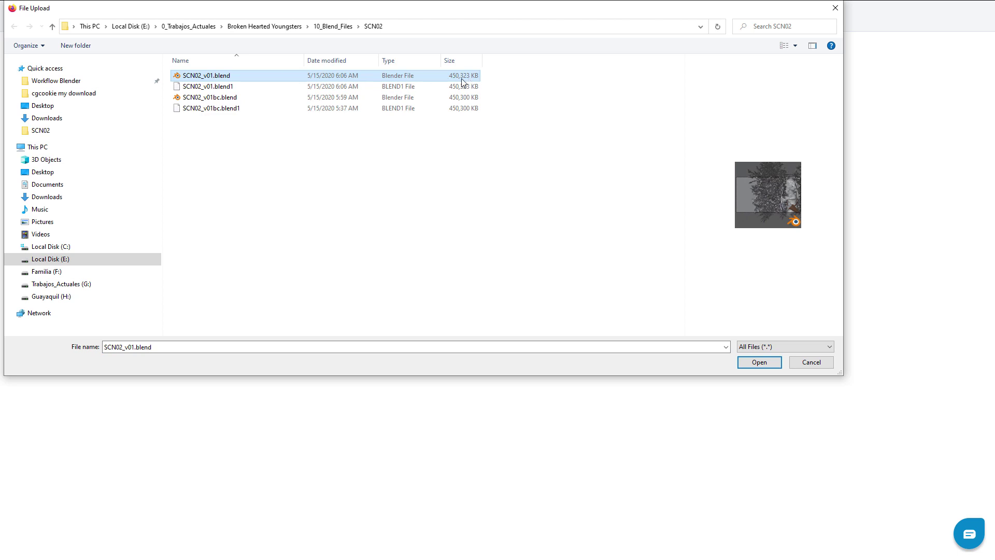
click(759, 362)
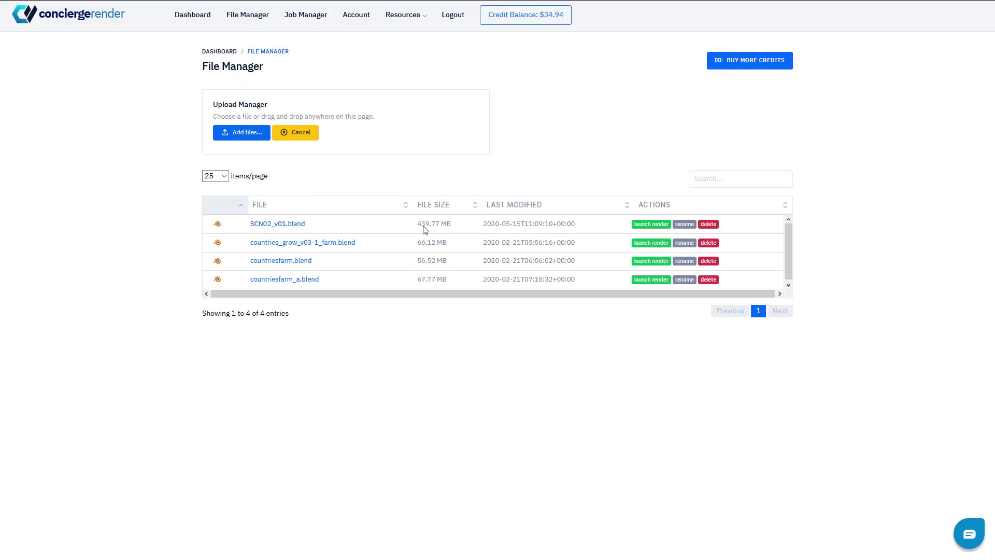
drag(421, 223, 452, 223)
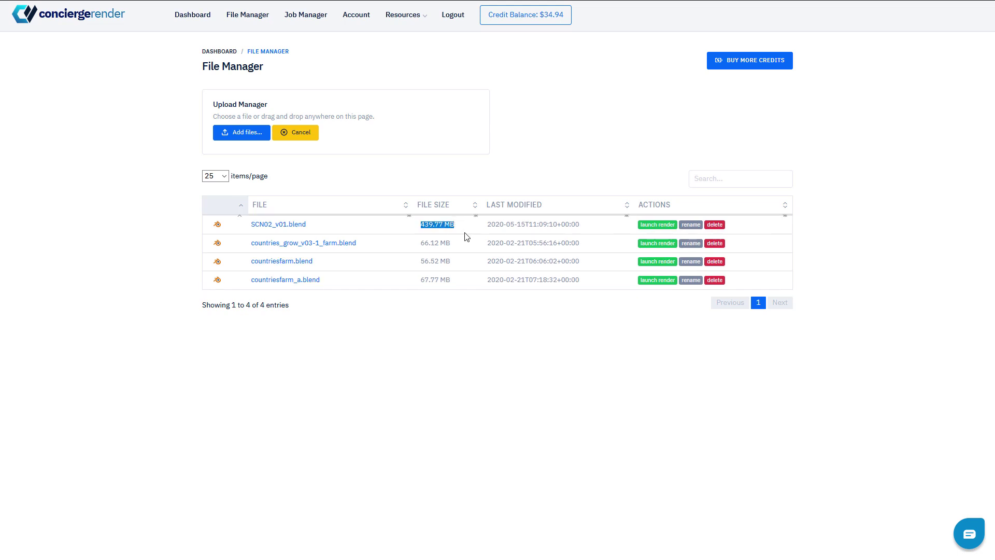
Set SCN02_v01.blend's render to Preview (Free) with the Eevee engine
click(433, 333)
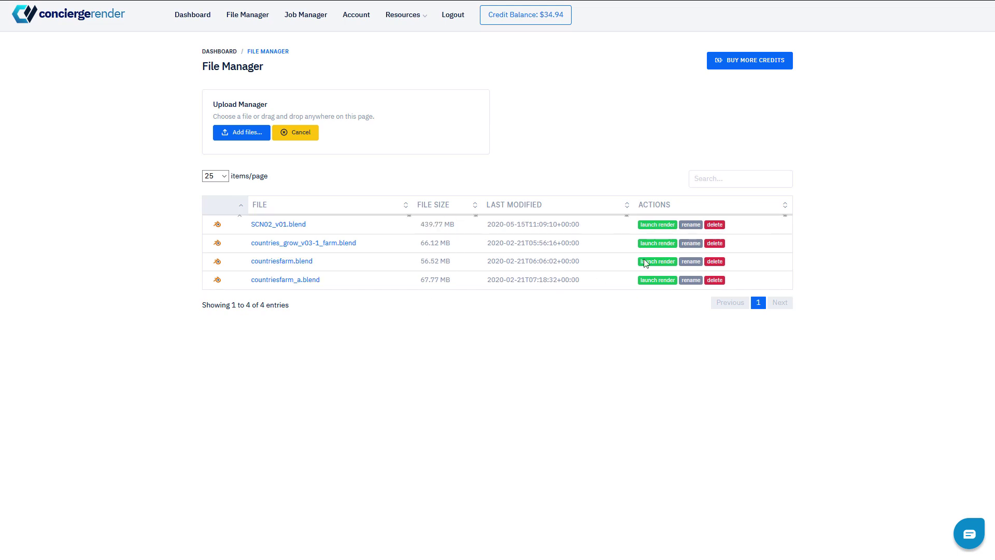
click(658, 225)
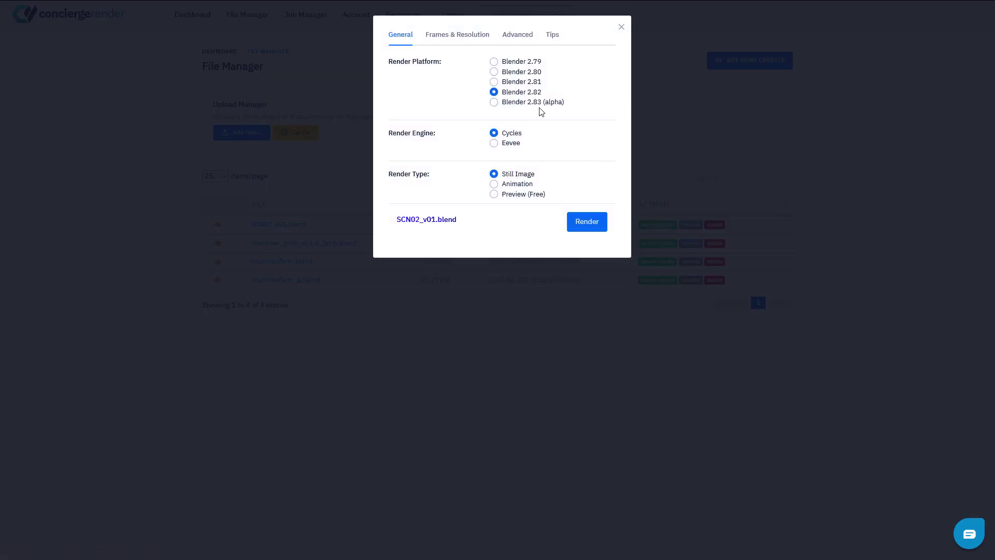
click(496, 196)
click(502, 147)
Review the Frames & Resolution and Advanced tabs, then return to General
click(457, 39)
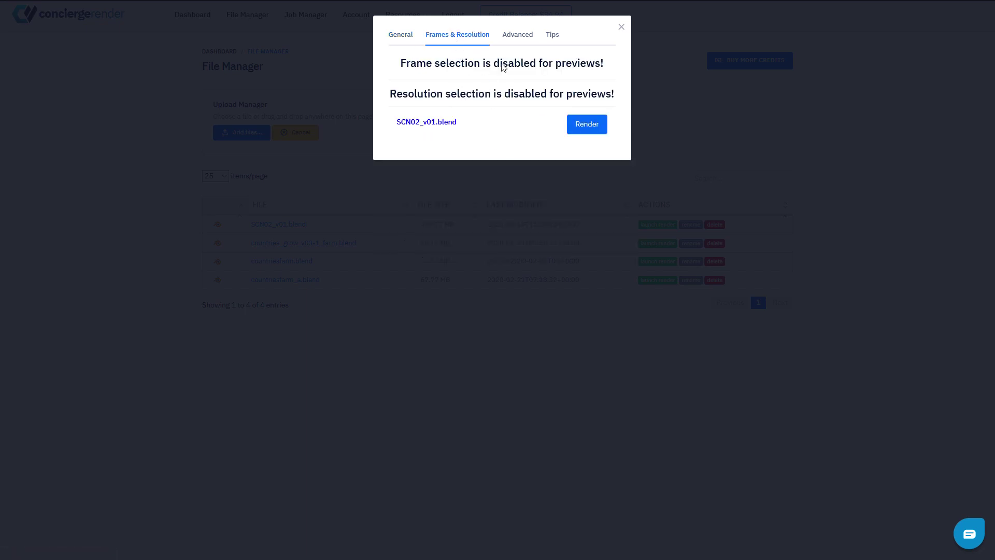
click(517, 37)
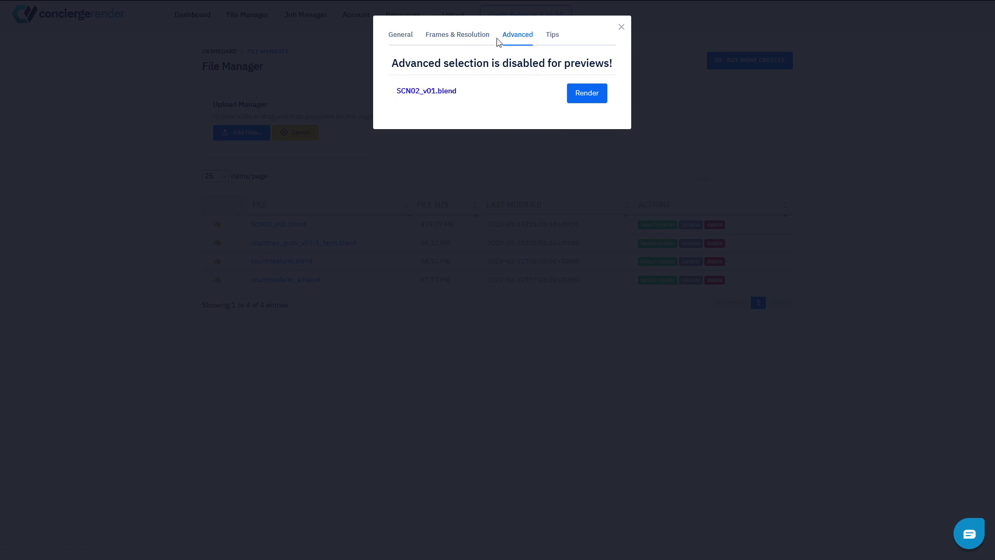
click(400, 36)
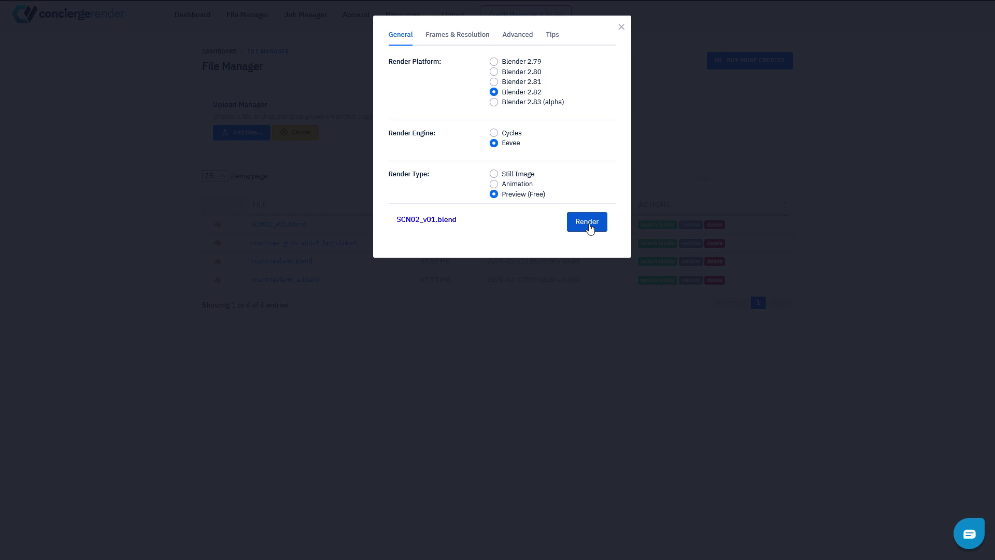
click(621, 28)
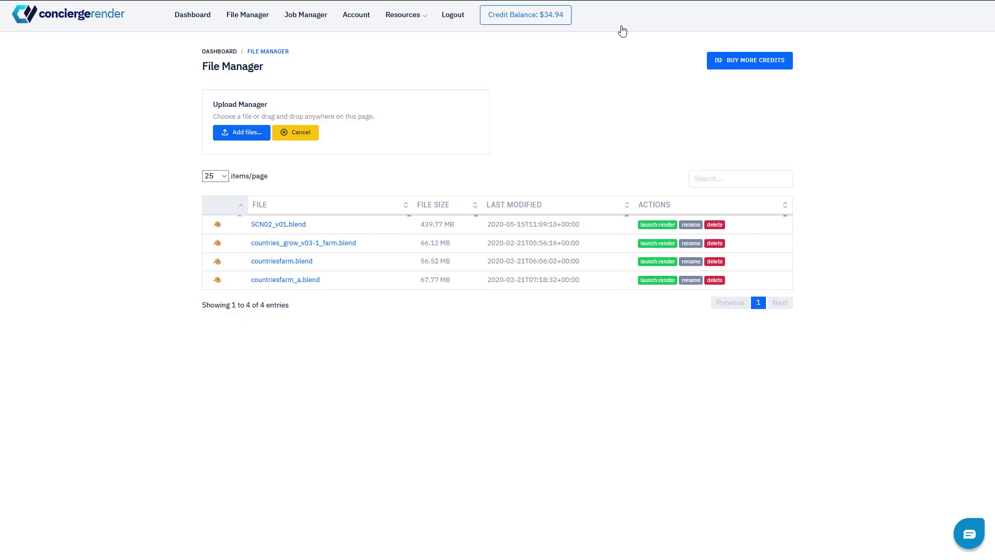
click(317, 19)
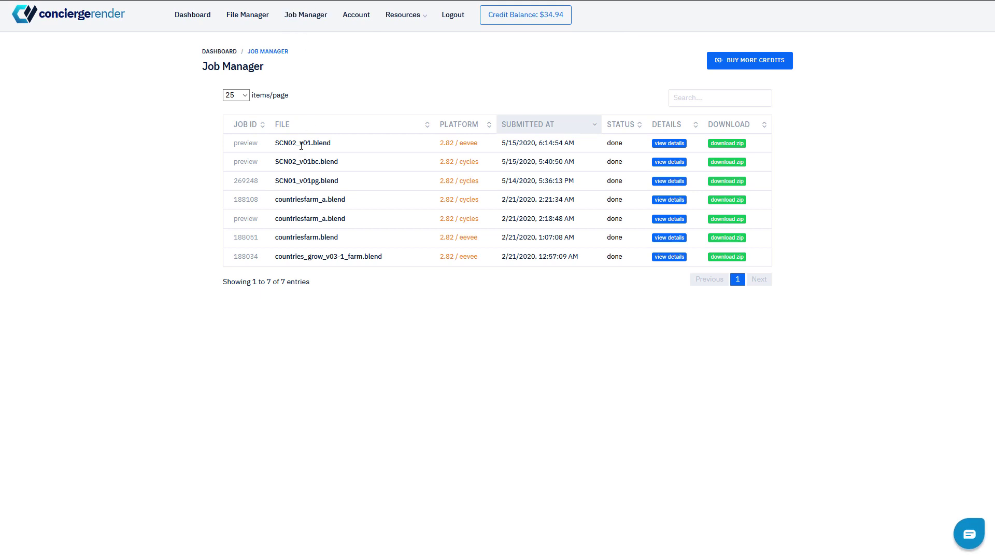
drag(278, 143, 324, 143)
drag(448, 144, 577, 147)
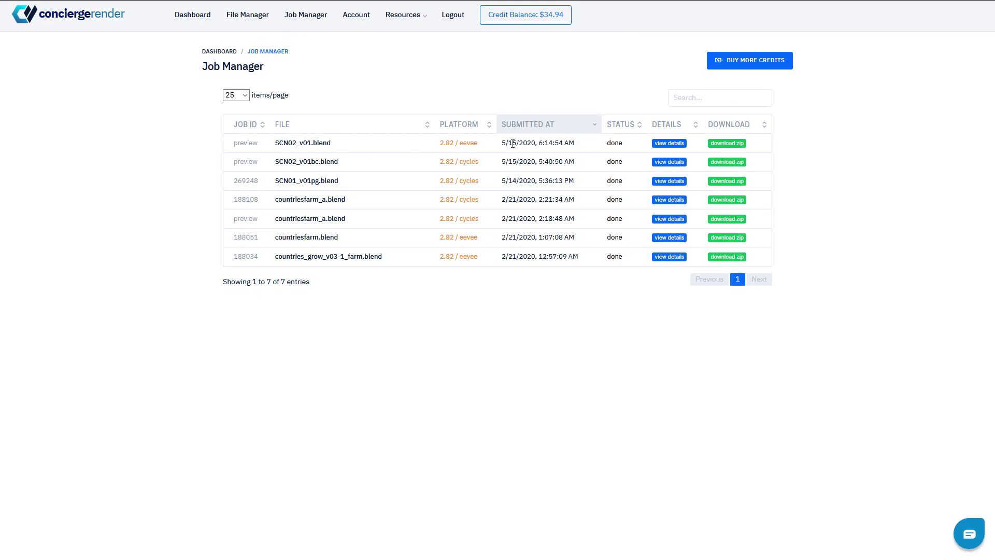
click(669, 148)
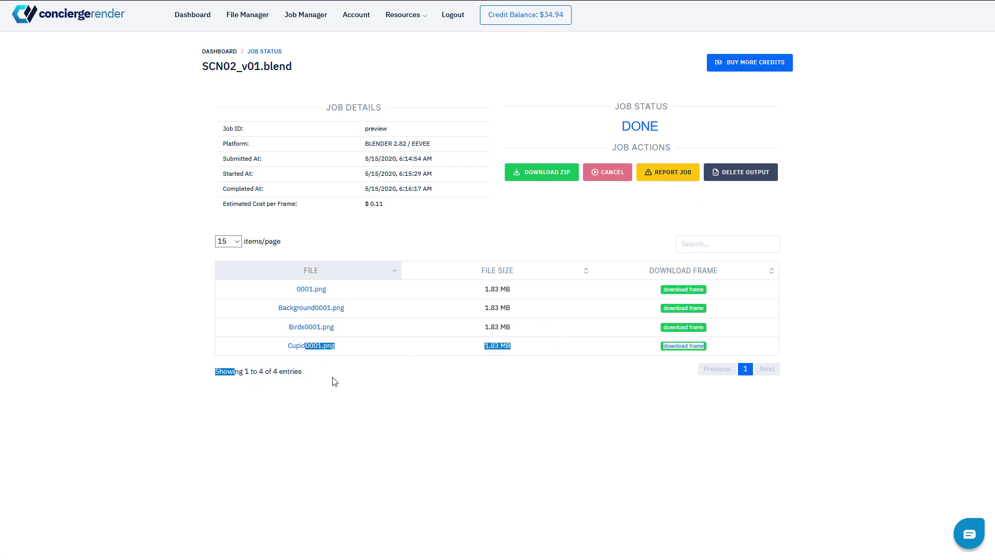
drag(224, 204, 390, 206)
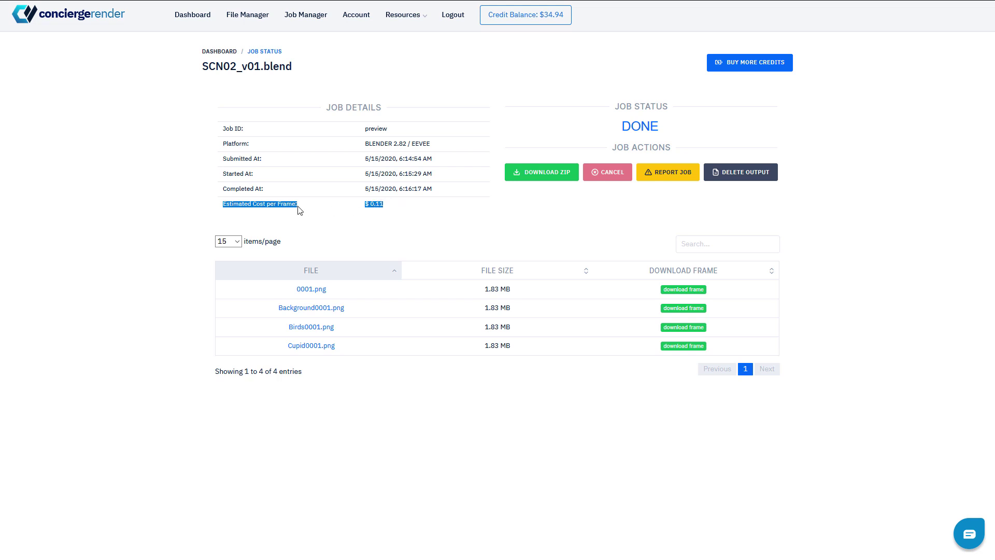
click(450, 205)
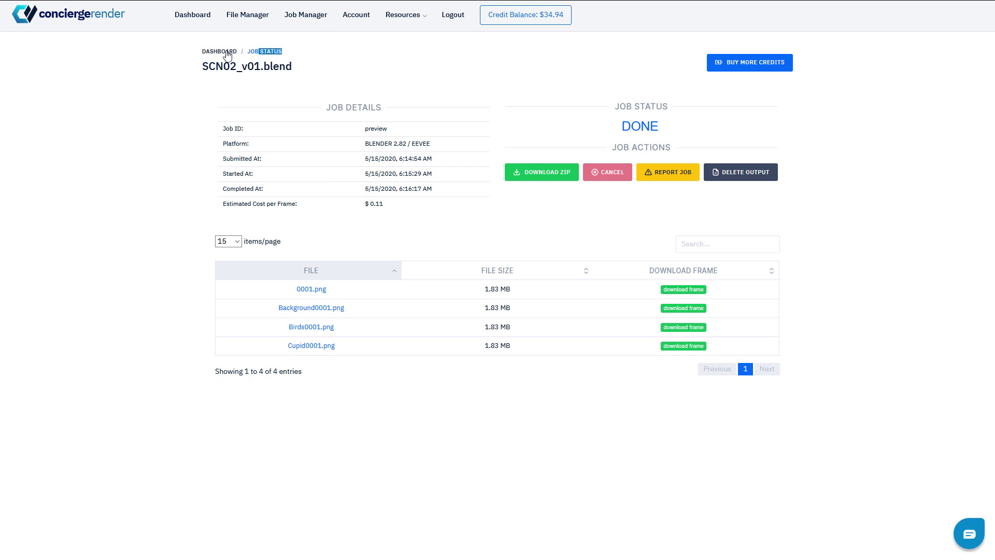
drag(260, 52, 276, 50)
click(248, 16)
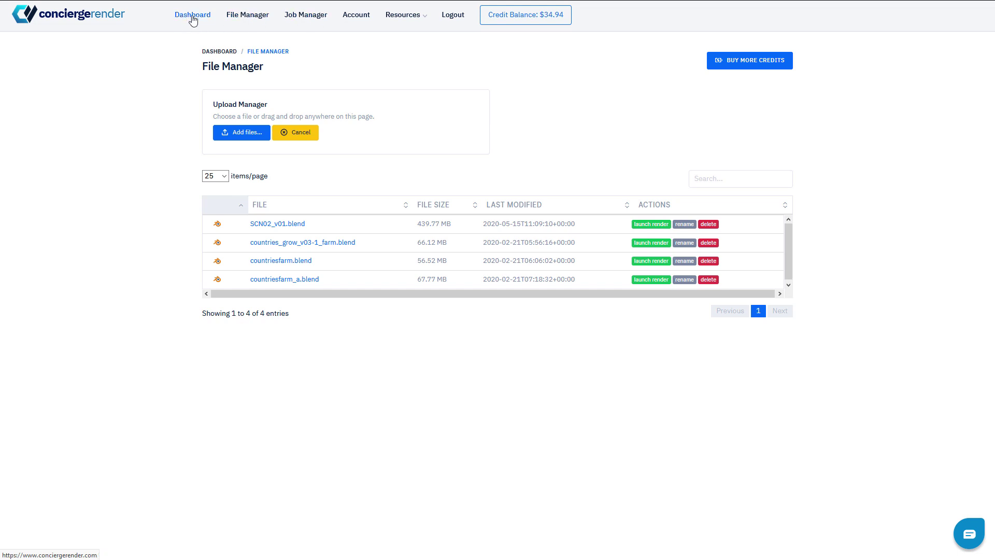
Reload the stored files and start an Eevee Animation render setup for SCN02_v01.blend
double_click(241, 65)
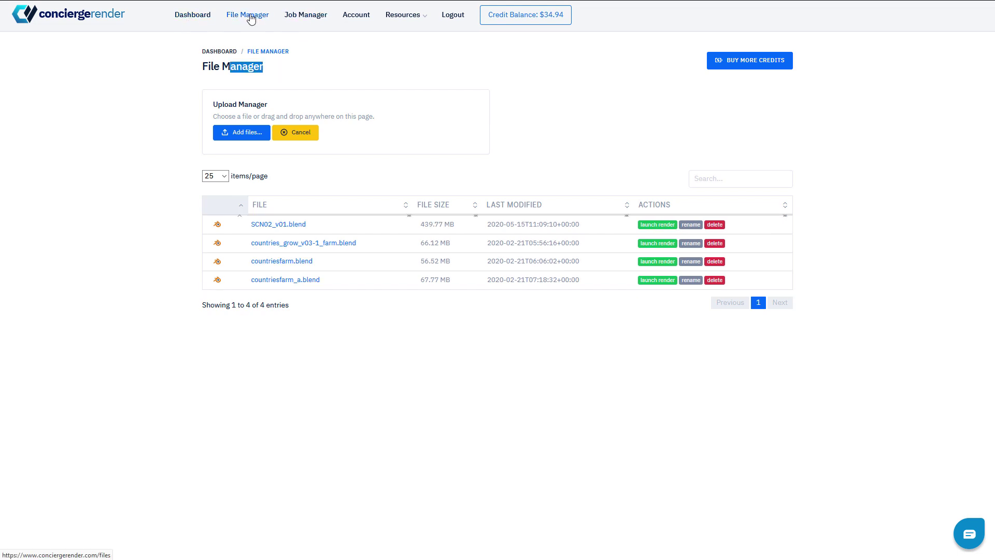
click(249, 16)
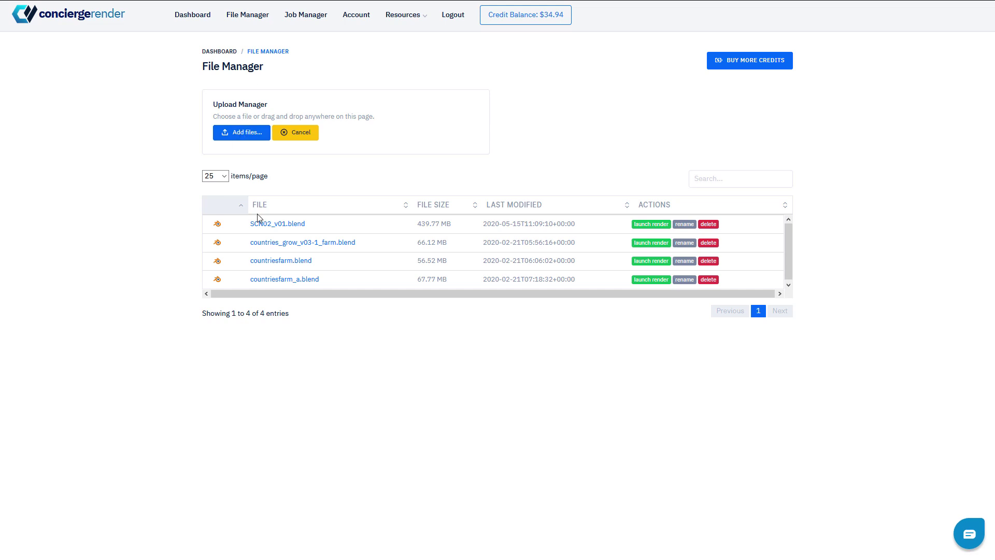
click(656, 229)
click(494, 143)
click(495, 185)
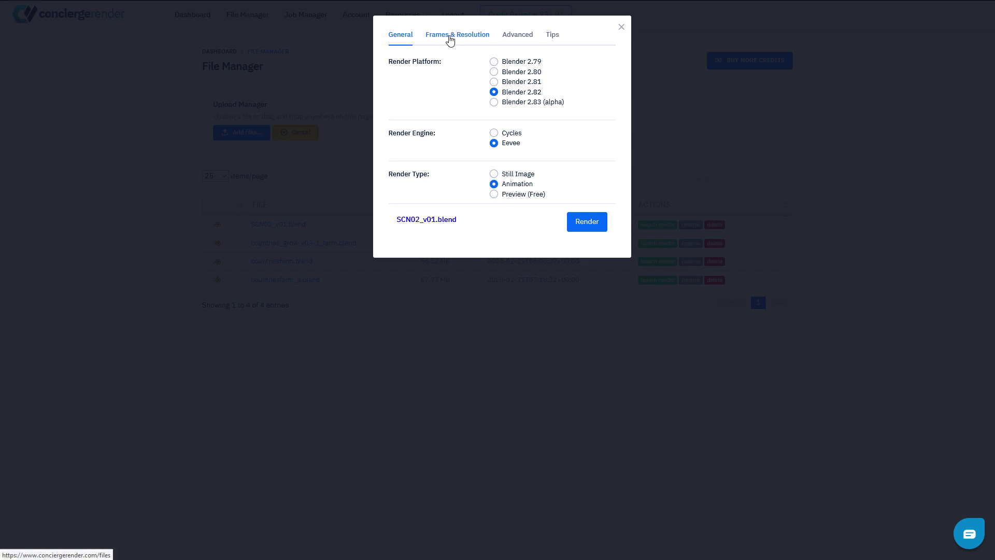
Set the frame range to 1–80 after checking Blender's end frame
click(452, 36)
click(513, 65)
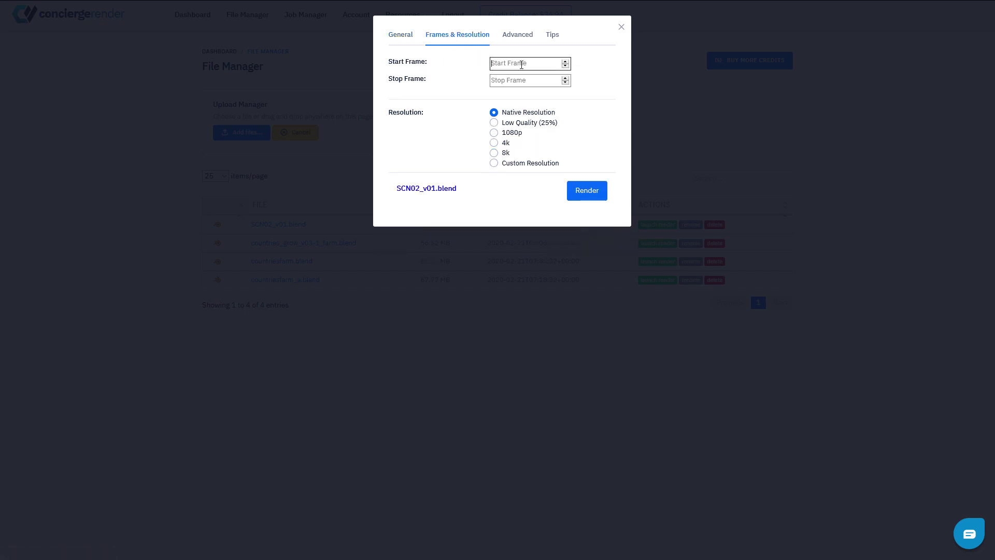
text(1)
click(516, 81)
text(90)
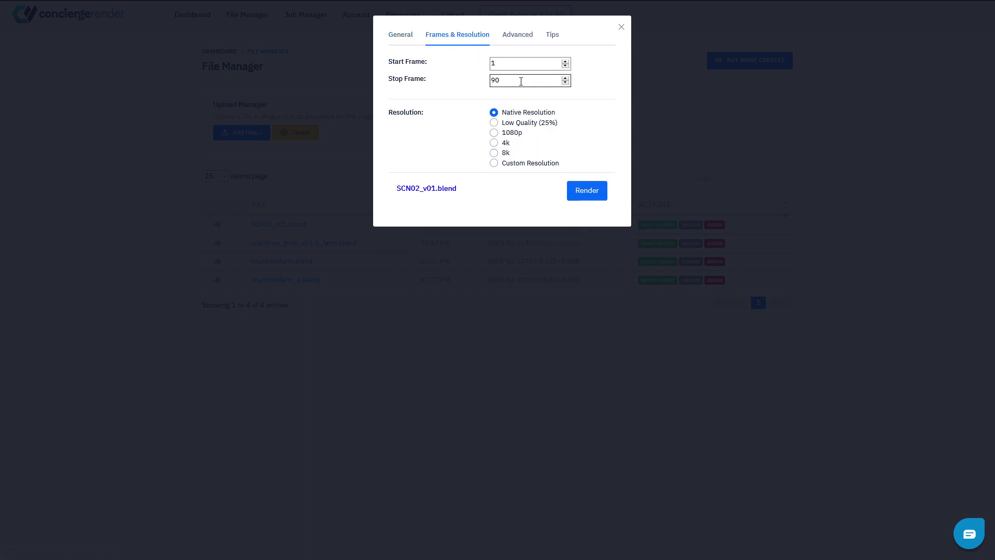
key(BackSpace)
key(BackSpace)
text(80)
key(alt+Tab)
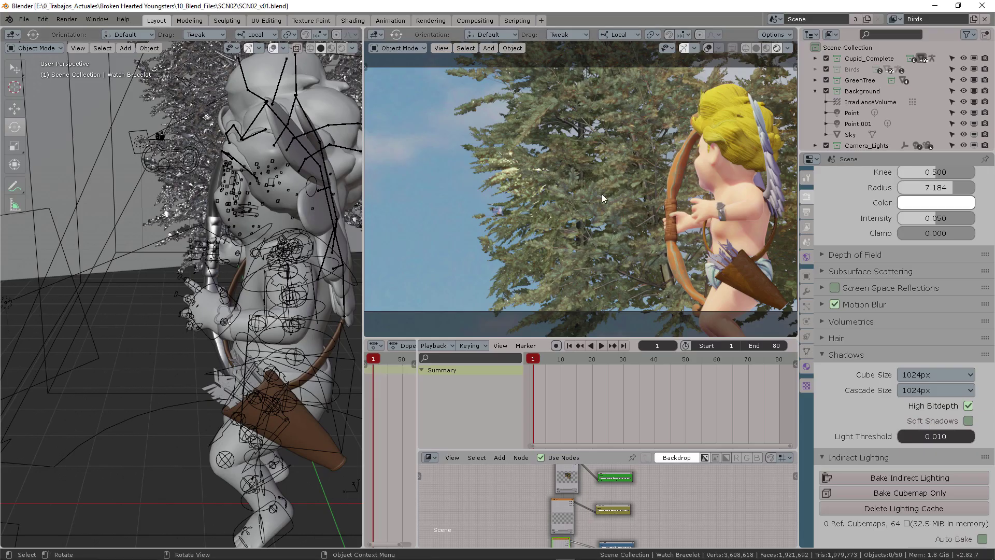
key(alt+Tab)
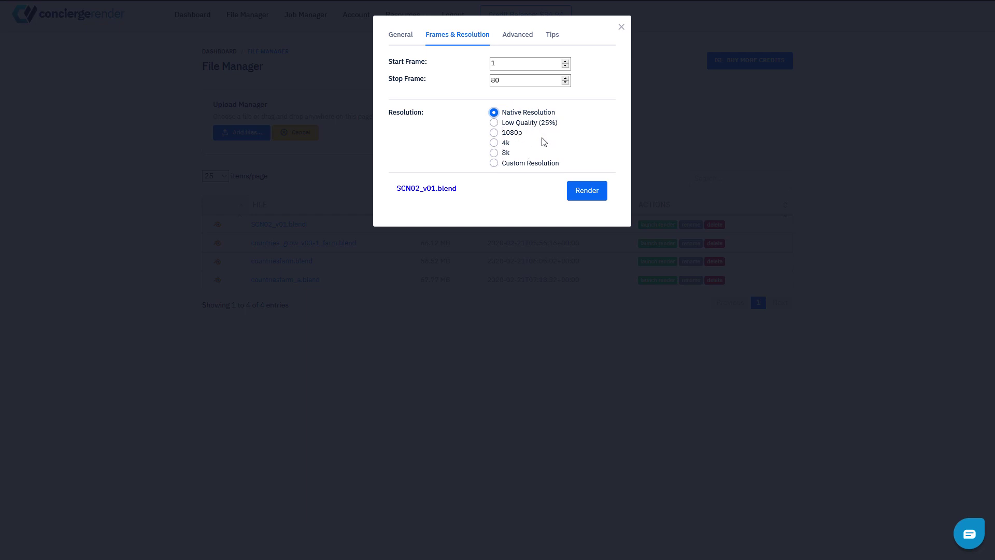
Review the Advanced, Tips, Frames & Resolution and General tabs, then launch the 1–80 render
click(526, 38)
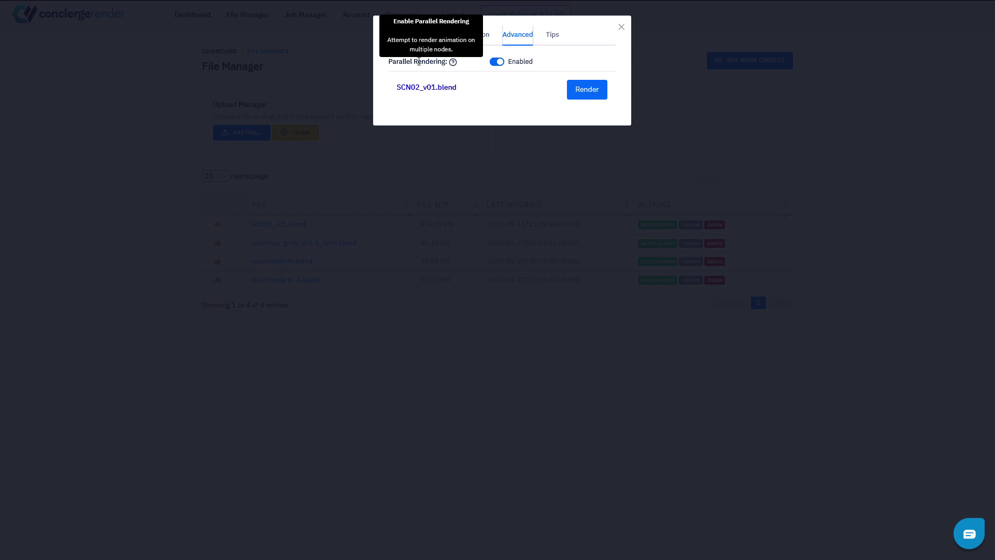
click(553, 36)
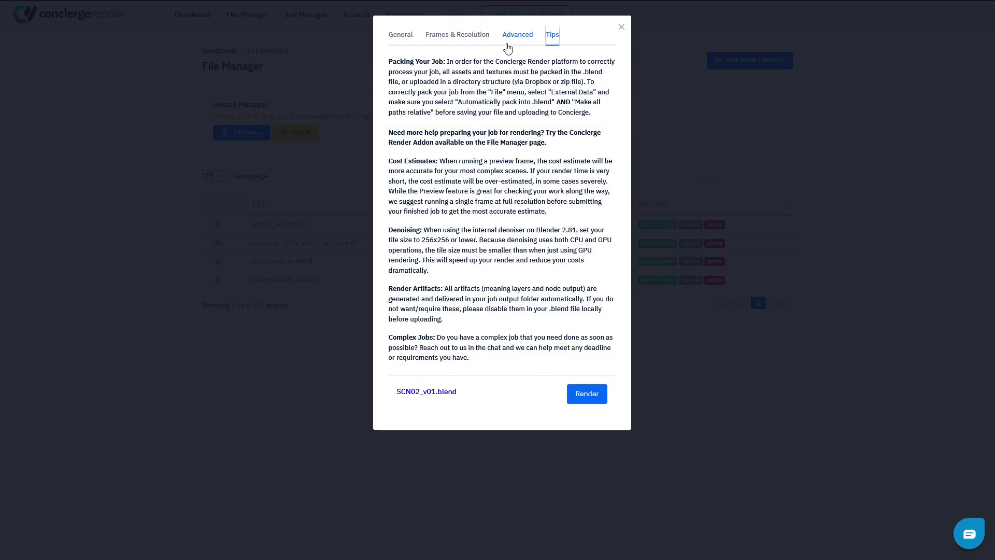
click(467, 37)
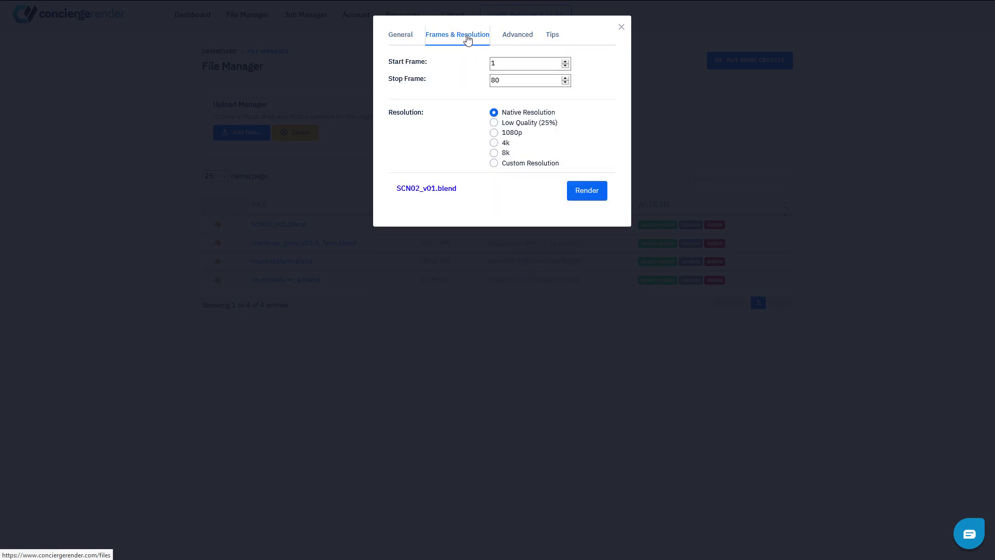
click(521, 38)
click(467, 37)
click(402, 36)
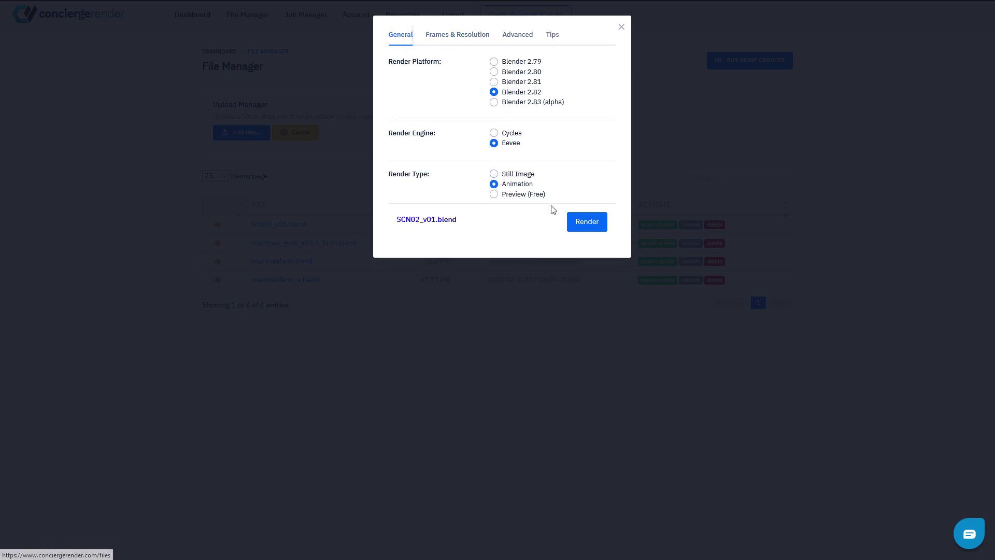
click(587, 224)
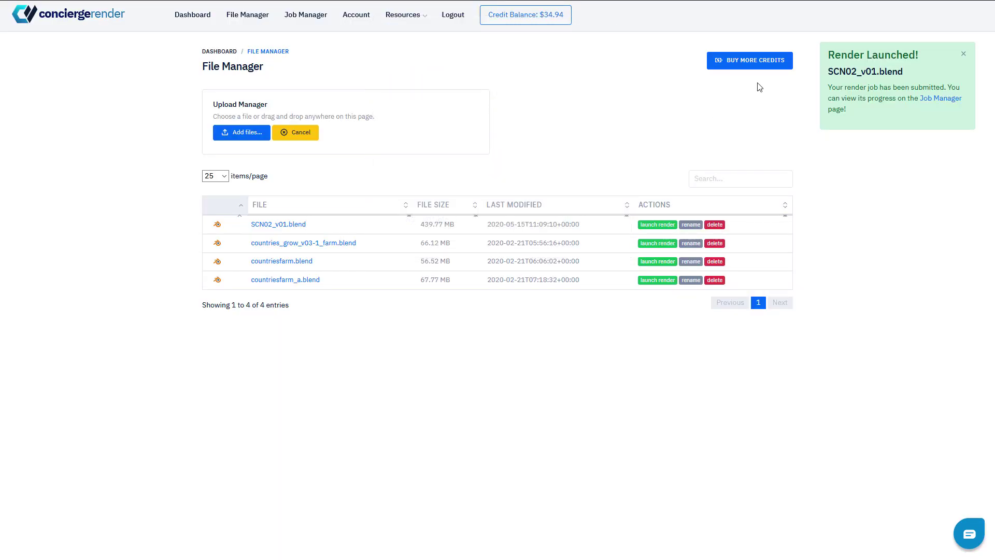
Find the new SCN02_v01.blend job in Job Manager and open its status details
mouse_move(854, 88)
mouse_down()
mouse_move(948, 87)
mouse_move(962, 102)
mouse_up()
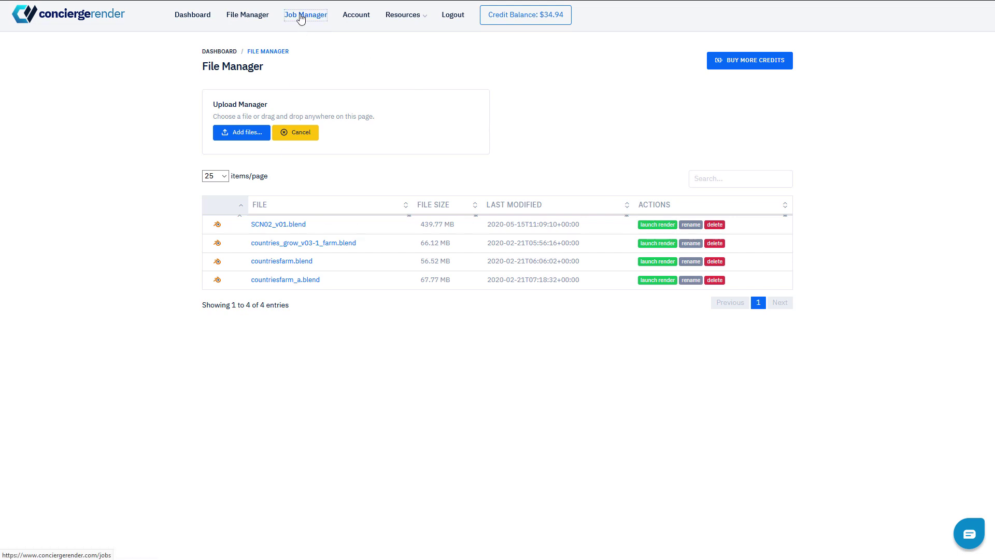
click(303, 18)
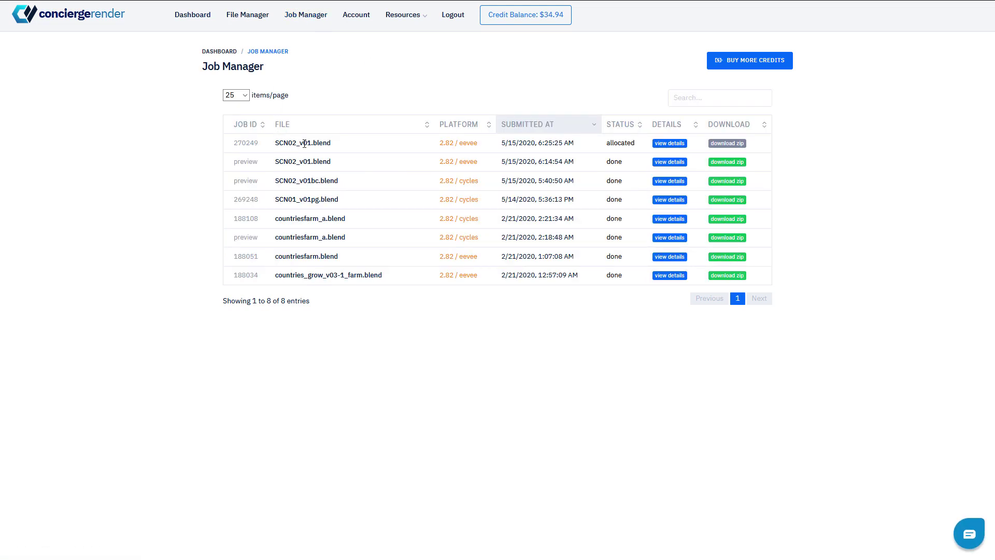
drag(277, 143, 321, 144)
drag(596, 148, 712, 149)
click(666, 144)
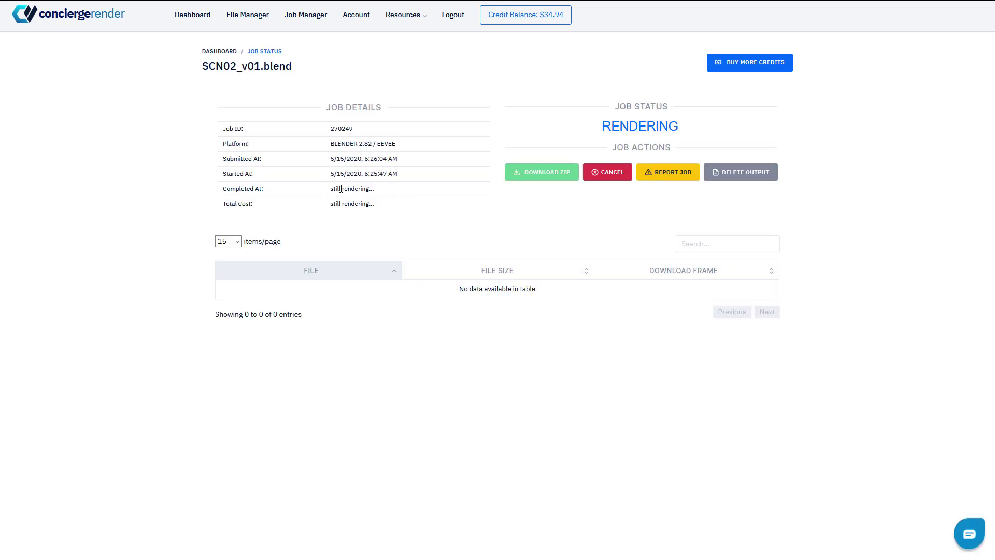
Review the job's RENDERING status, BLENDER 2.82 / EEVEE platform, times and cost
drag(607, 130, 679, 126)
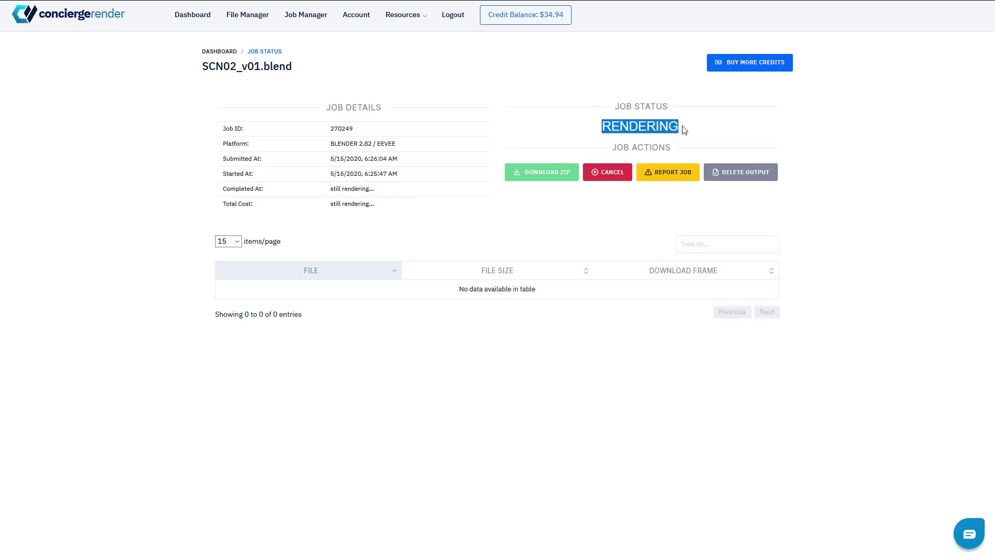
click(611, 176)
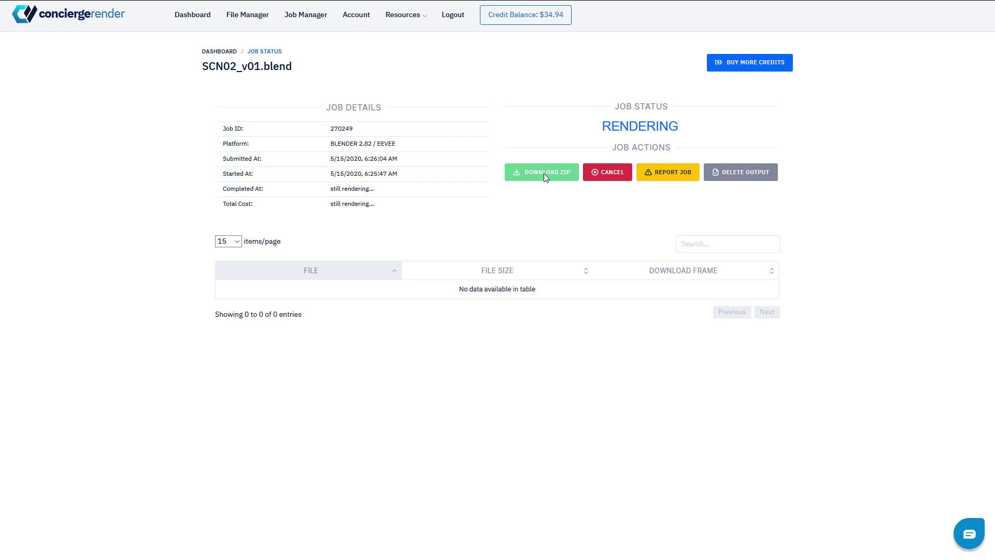
mouse_move(396, 145)
mouse_down()
mouse_move(325, 150)
mouse_move(328, 162)
mouse_up()
drag(397, 174, 328, 176)
click(347, 190)
triple_click(348, 190)
drag(377, 204, 333, 210)
scroll(825, 233, down, 1)
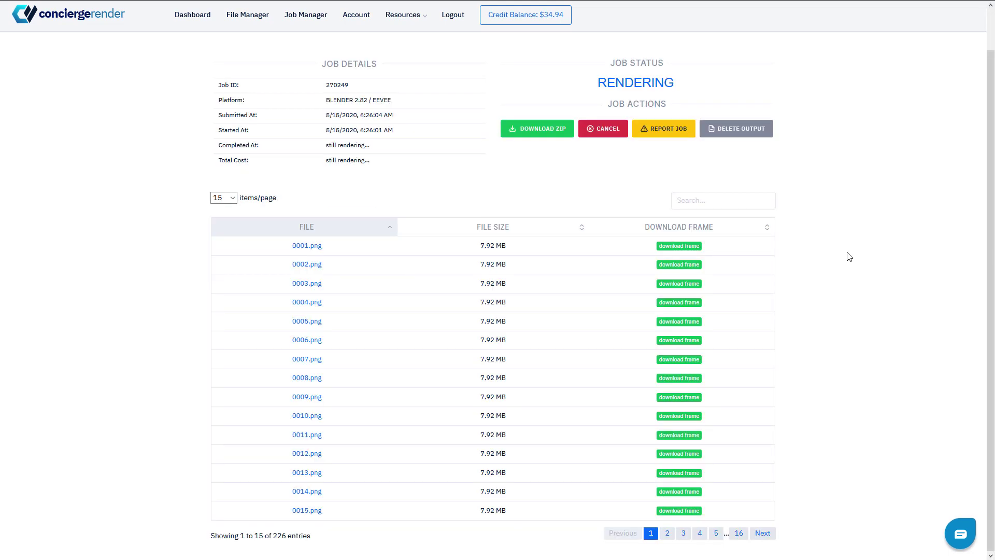
scroll(849, 258, up, 1)
drag(675, 126, 597, 126)
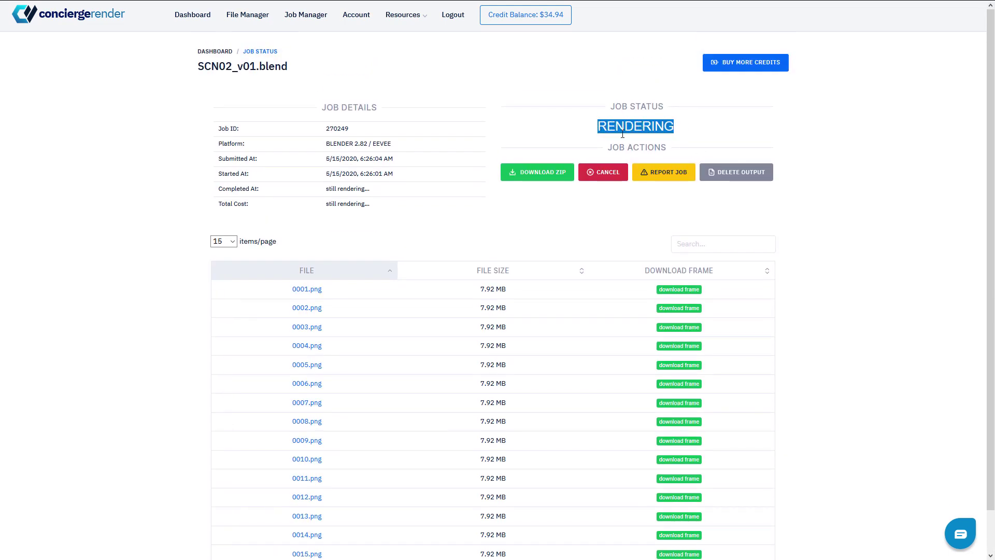
click(863, 242)
scroll(863, 242, down, 1)
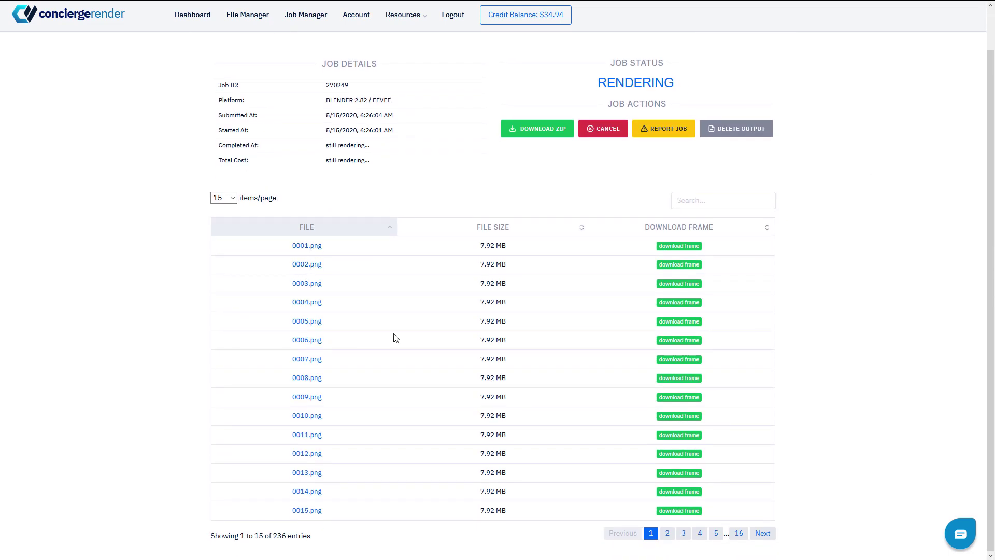
Page through the rendered frames and delete all of the job's outputs
click(667, 533)
click(739, 534)
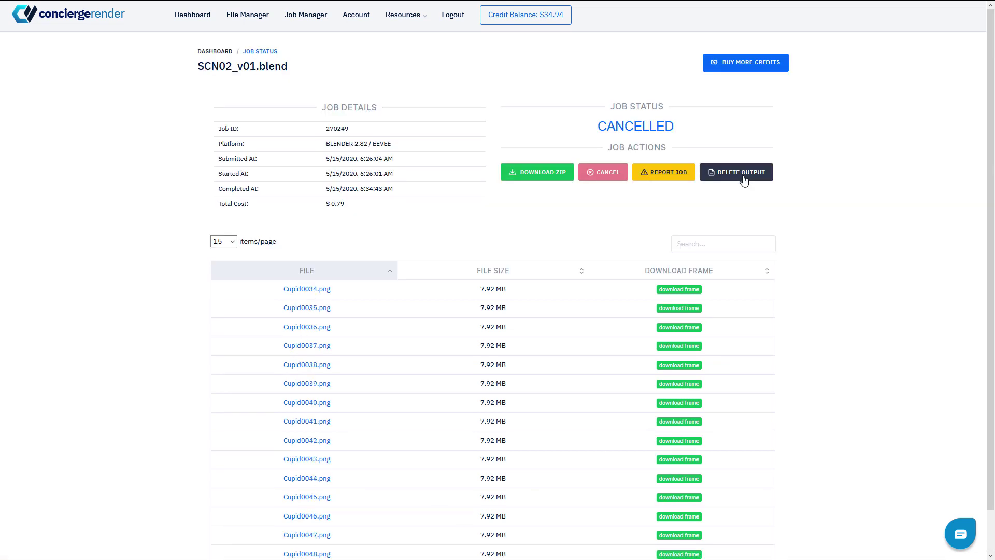
click(743, 178)
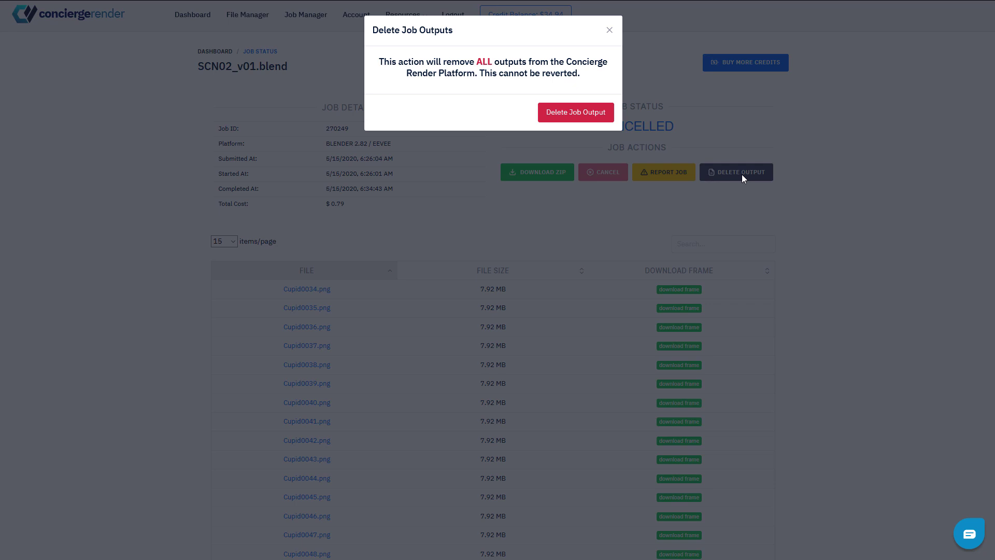
click(577, 114)
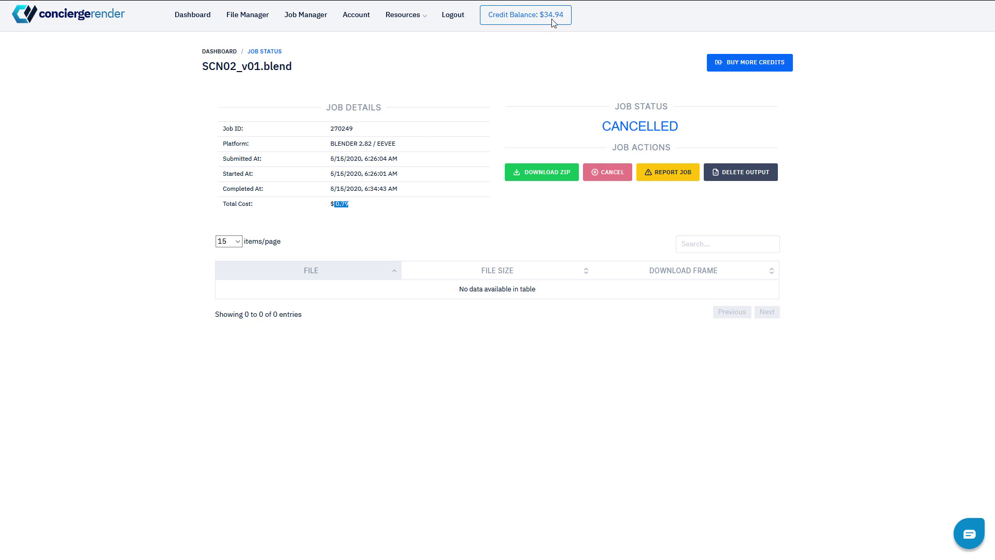
Delete SCN02_v01.blend from the File Manager
click(253, 16)
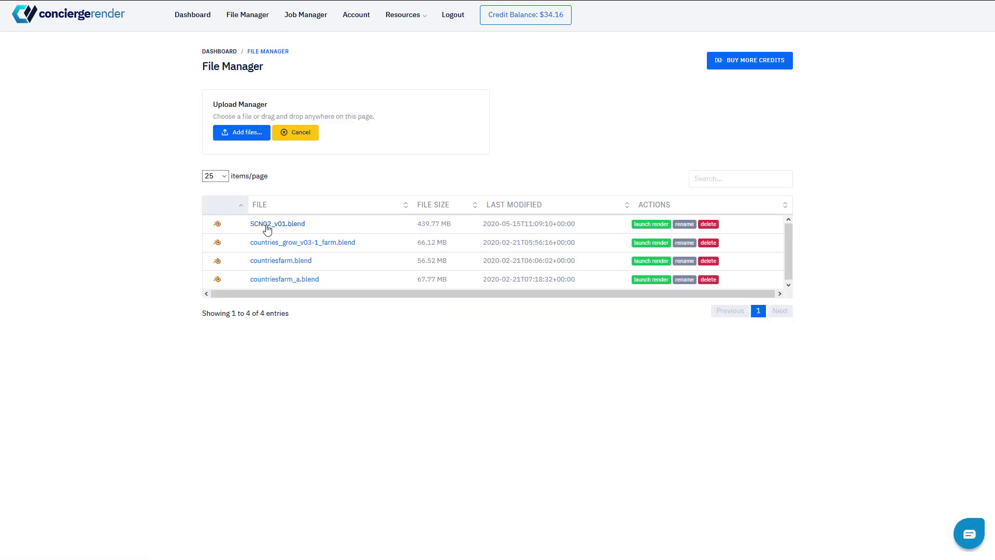
click(709, 225)
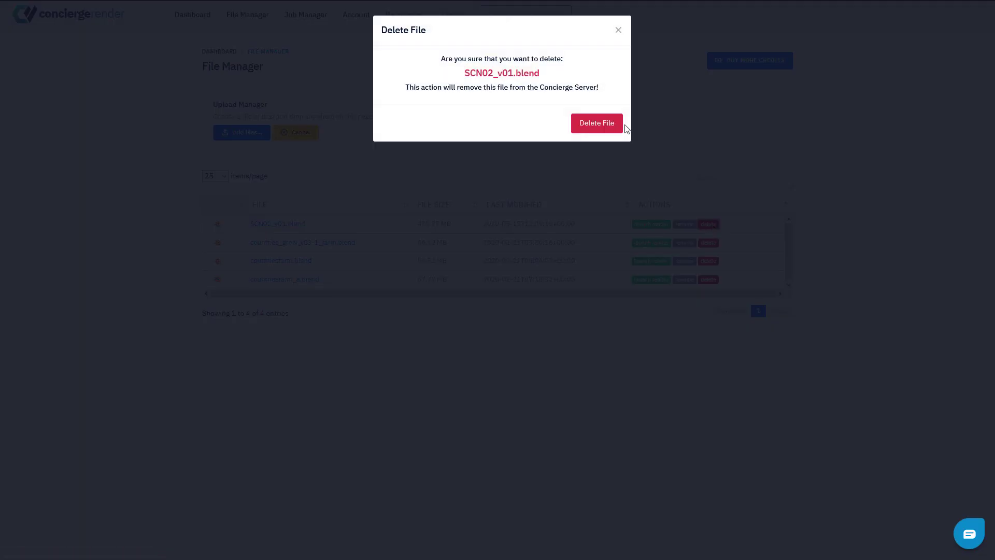
click(597, 124)
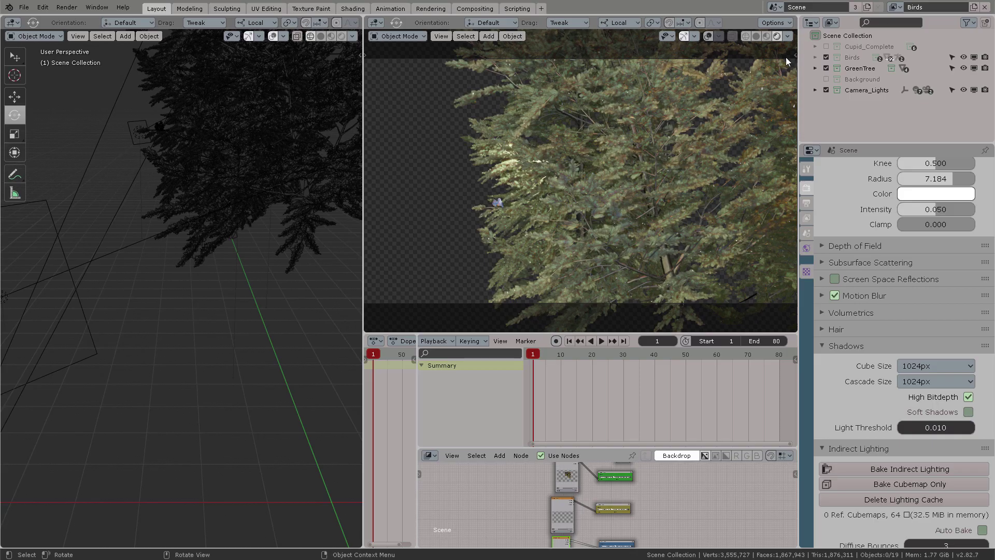
Switch between the Background, Birds and Cupid view layers
click(894, 7)
click(812, 22)
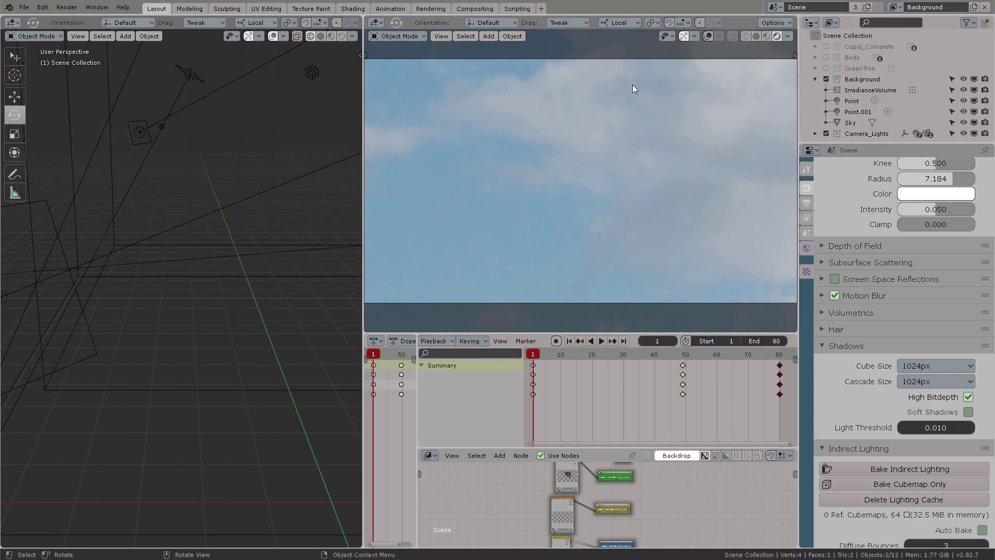
click(895, 7)
click(812, 31)
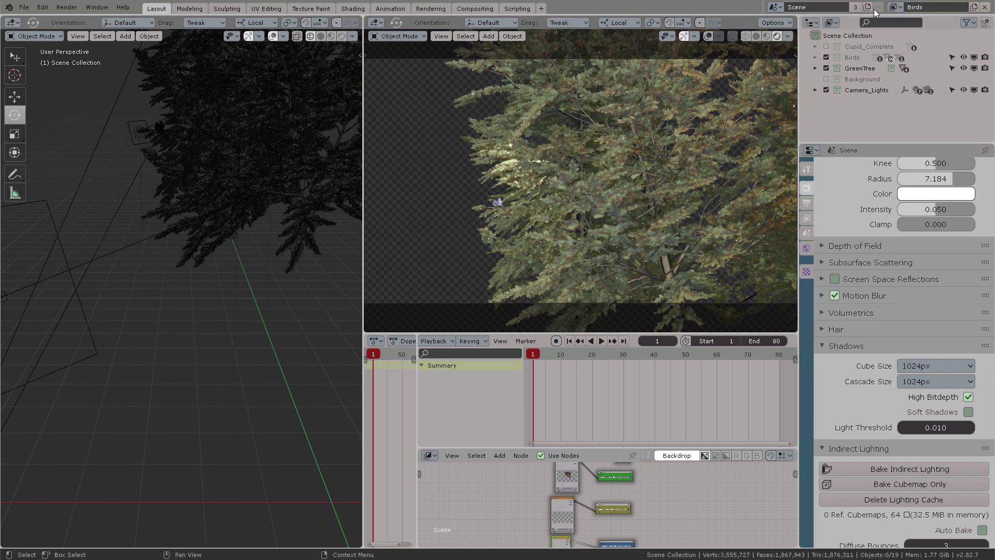
click(894, 7)
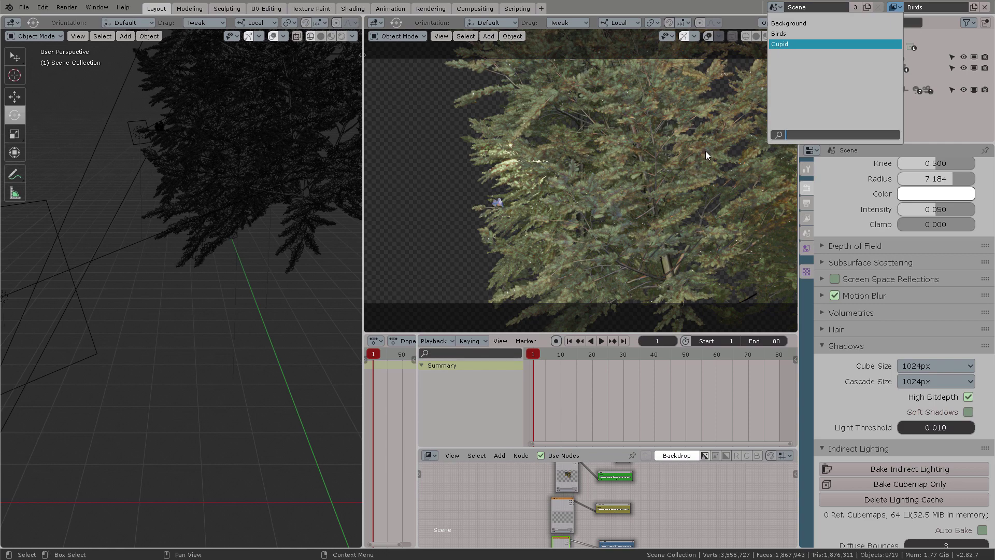
key(Return)
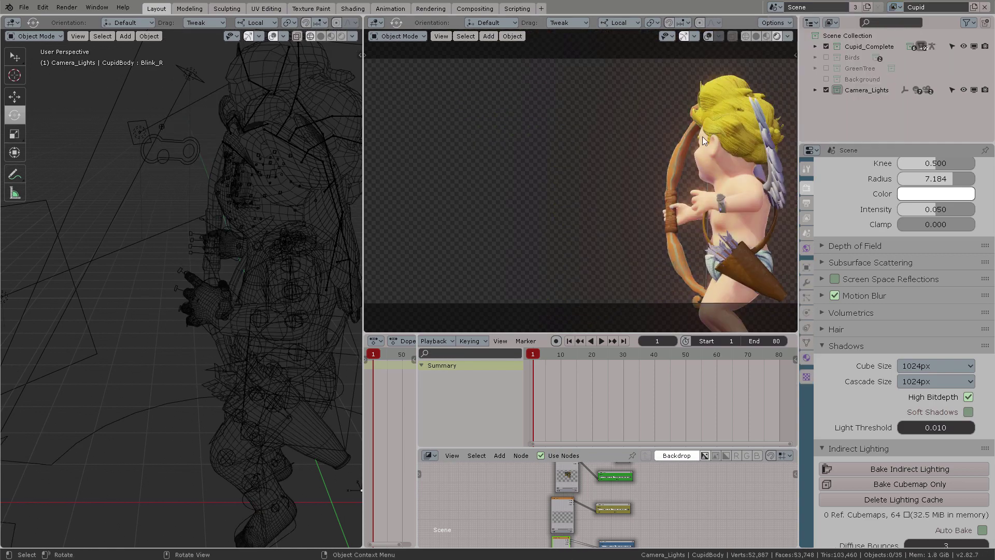
scroll(904, 259, up, 2)
scroll(878, 267, up, 2)
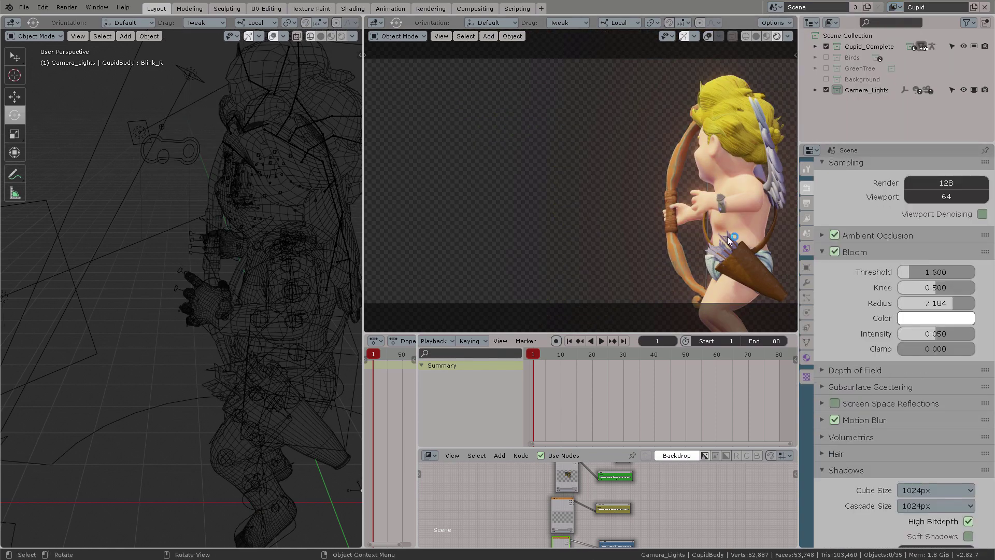
Toggle Bloom, inspect Hair.003's modifiers, and deselect the hair object
click(834, 251)
click(837, 250)
click(837, 250)
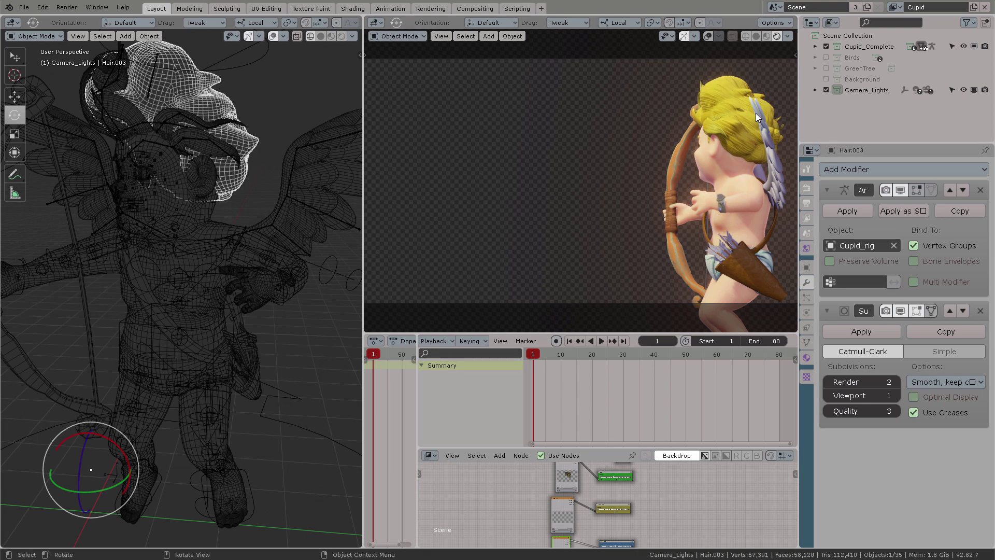
click(268, 110)
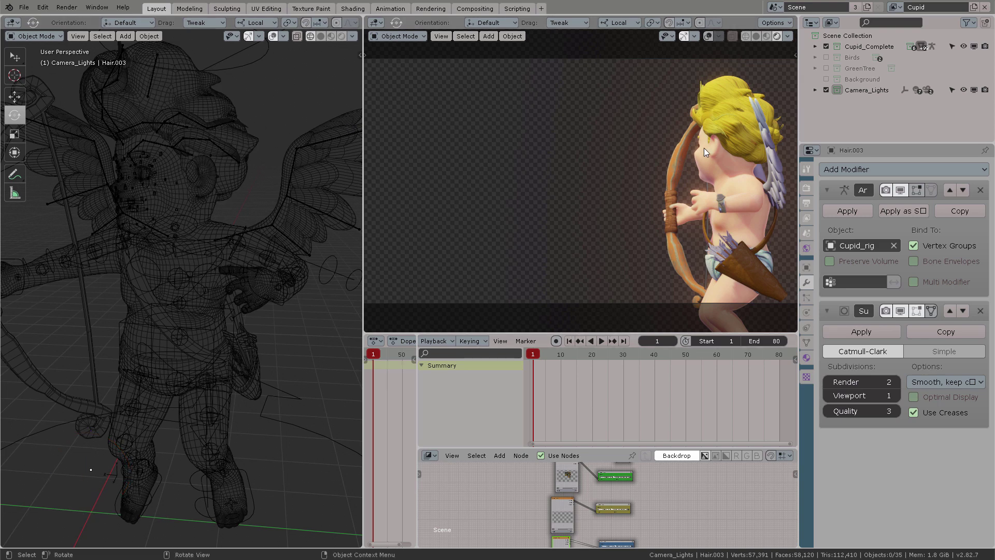
click(24, 7)
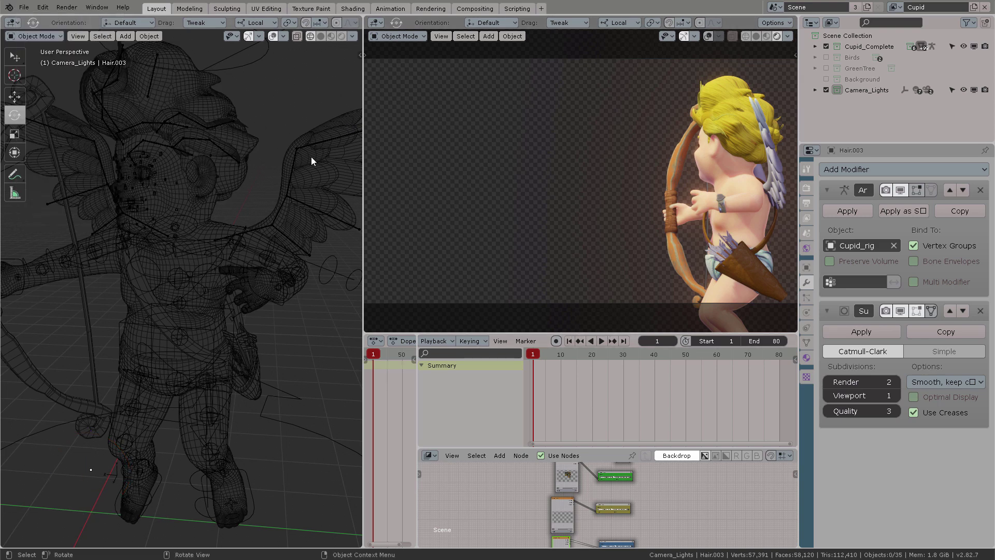
Re-upload SCN02_v01.blend (439.74 MB) through the browser's Add files dialog
key(alt+Tab)
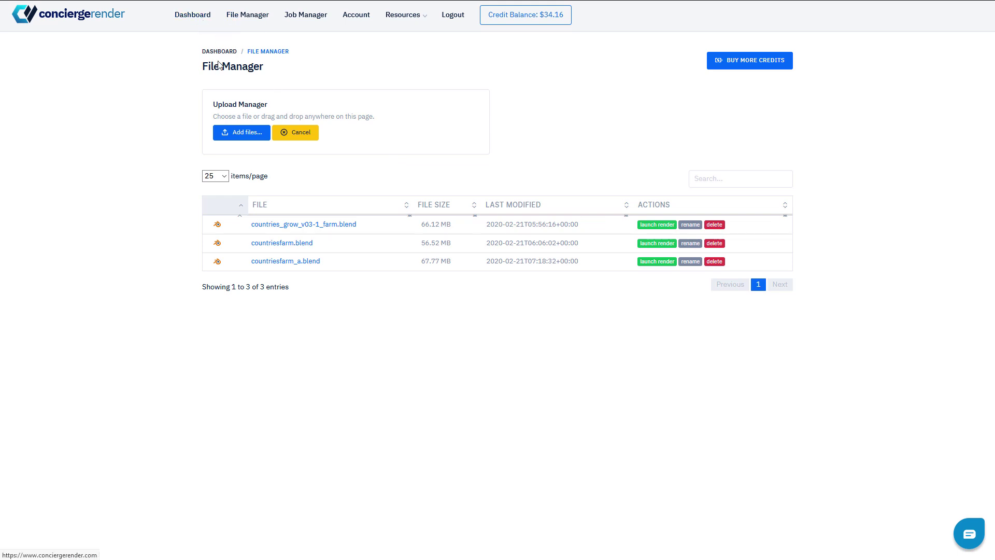
drag(210, 67, 259, 91)
click(243, 132)
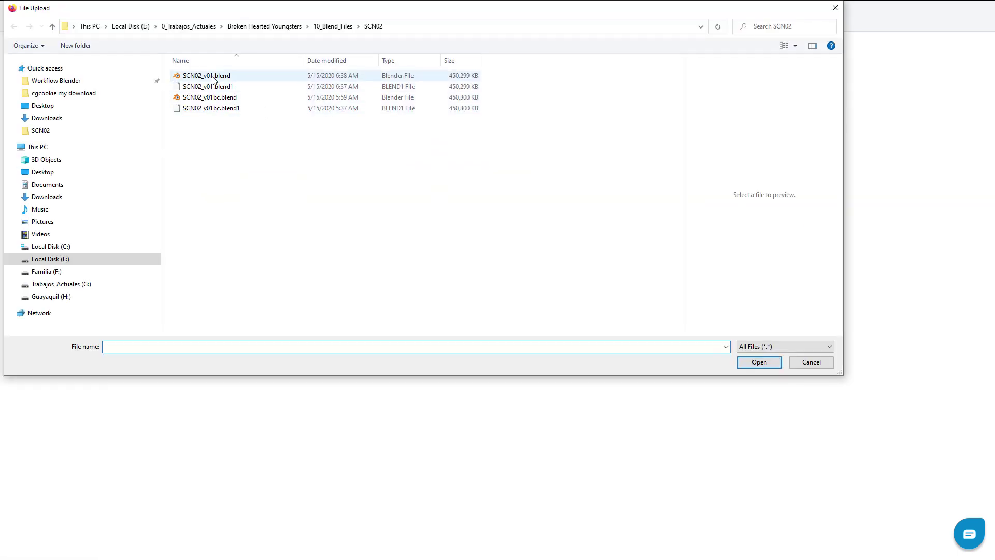
click(213, 78)
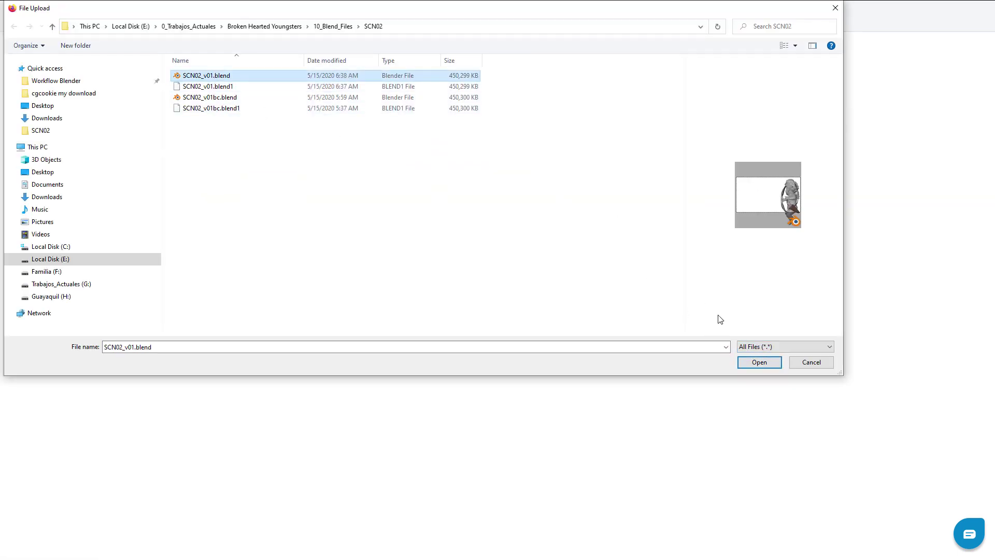
click(760, 362)
drag(368, 147, 477, 150)
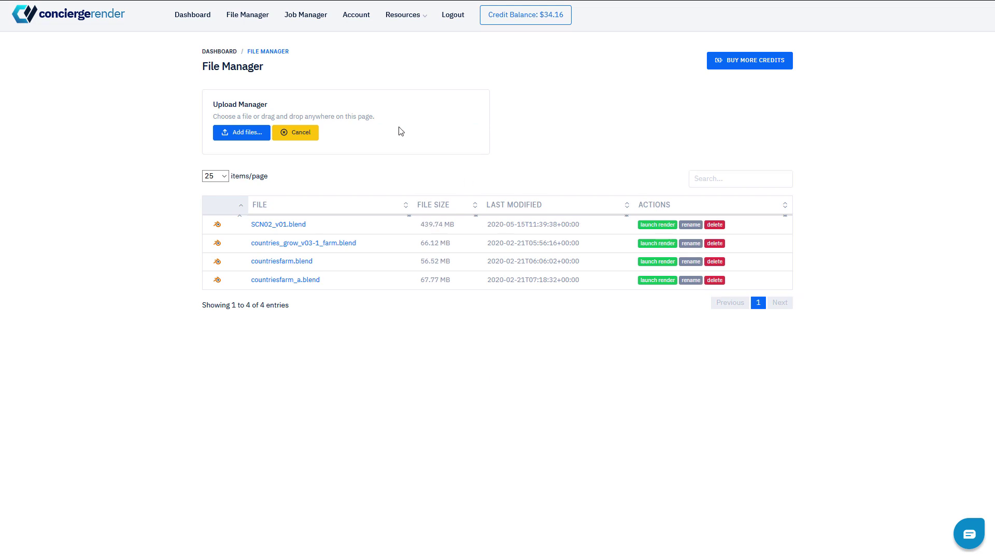
Set SCN02_v01.blend's render to the Eevee engine and the Animation type
drag(531, 224, 560, 225)
click(524, 226)
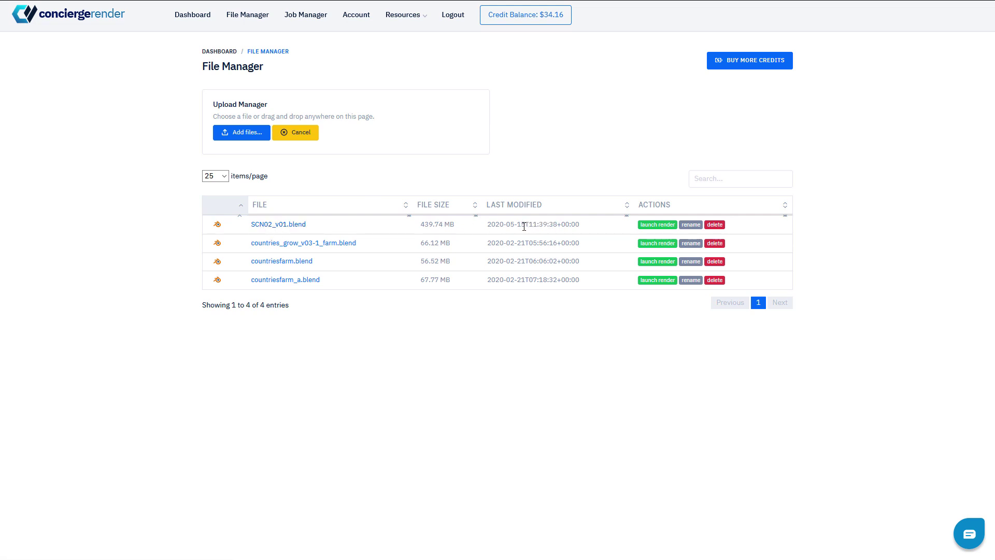
triple_click(466, 226)
click(666, 225)
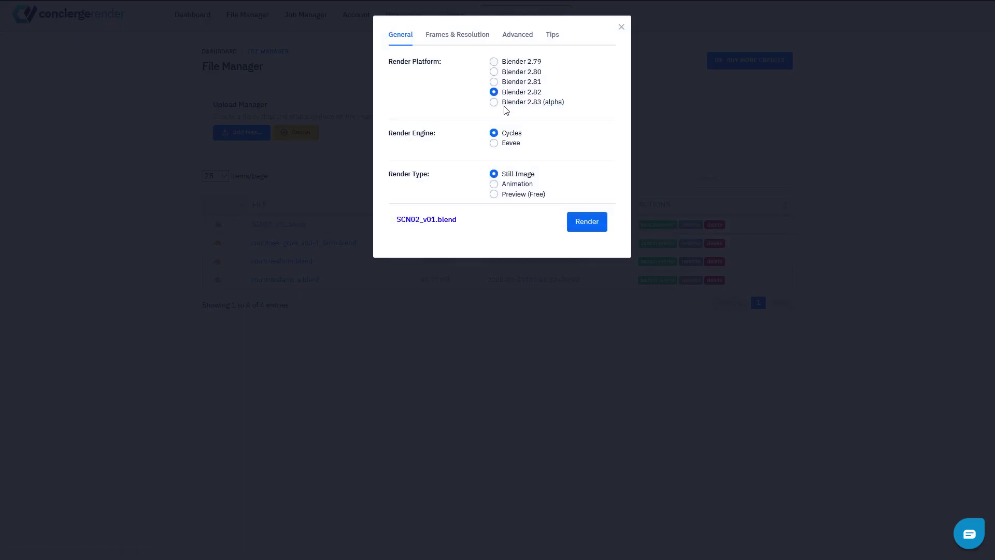
click(495, 143)
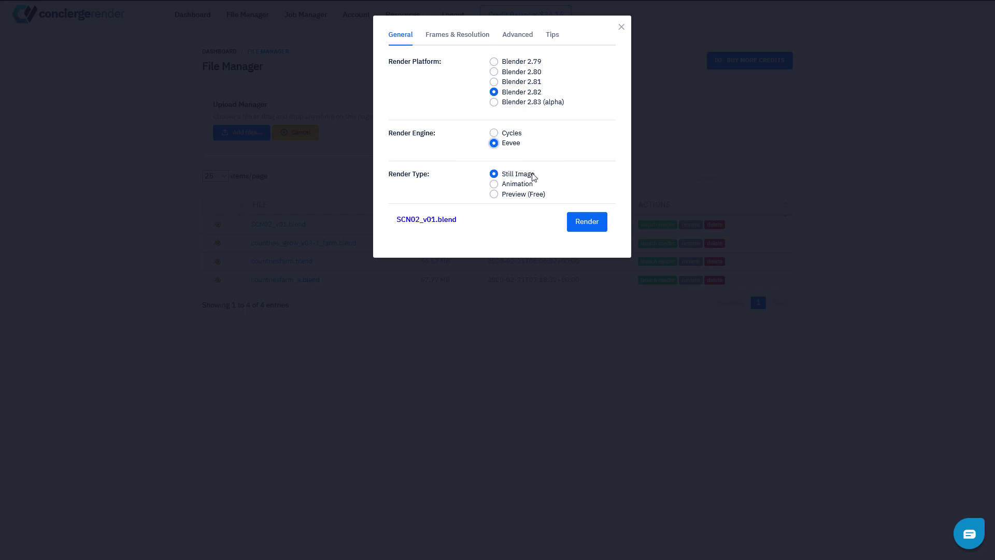
click(494, 184)
Set frames 1 to 80 and submit the render job
click(467, 36)
click(517, 64)
text(1)
click(513, 79)
text(80)
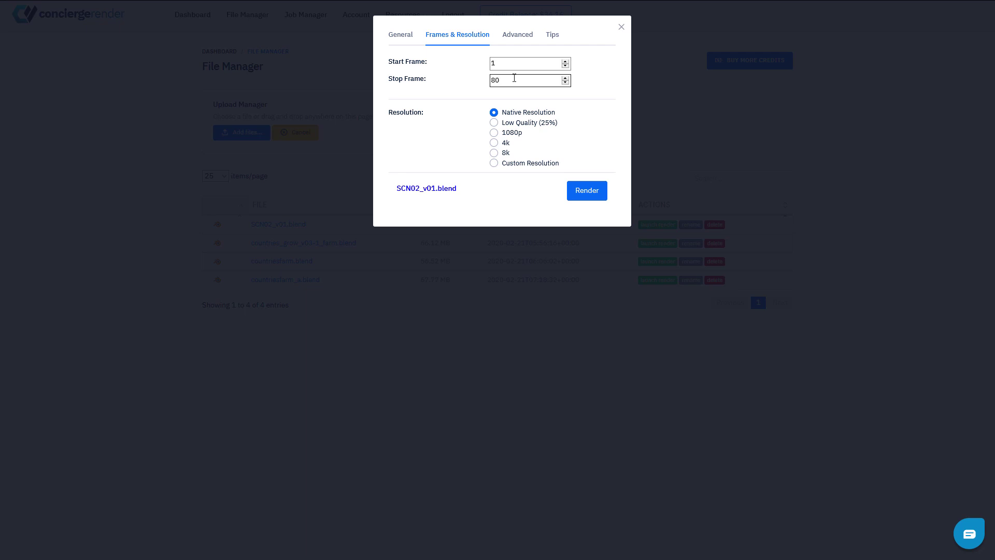
click(511, 67)
click(517, 36)
click(459, 35)
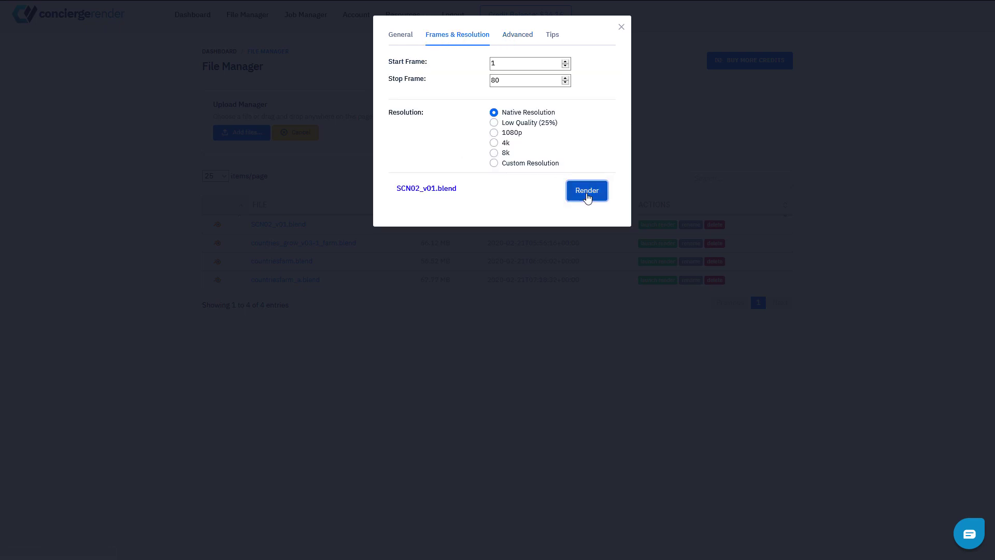
click(587, 193)
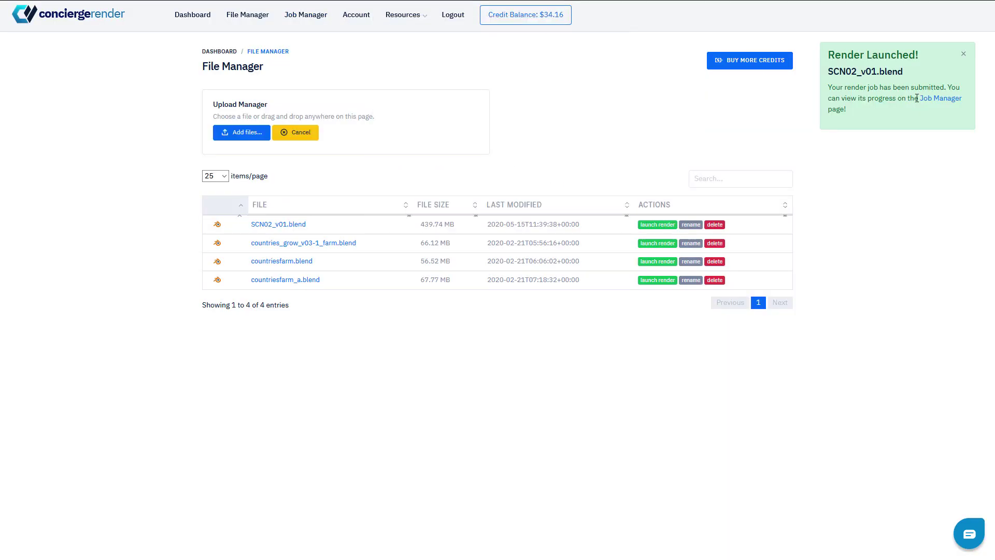
Open the newest SCN02_v01.blend job's details from Job Manager
click(307, 23)
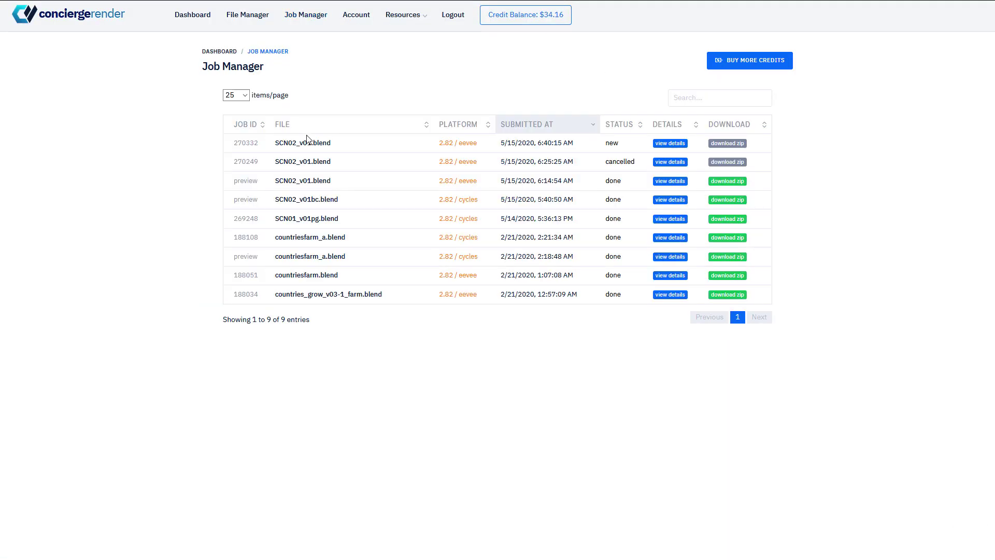
double_click(613, 143)
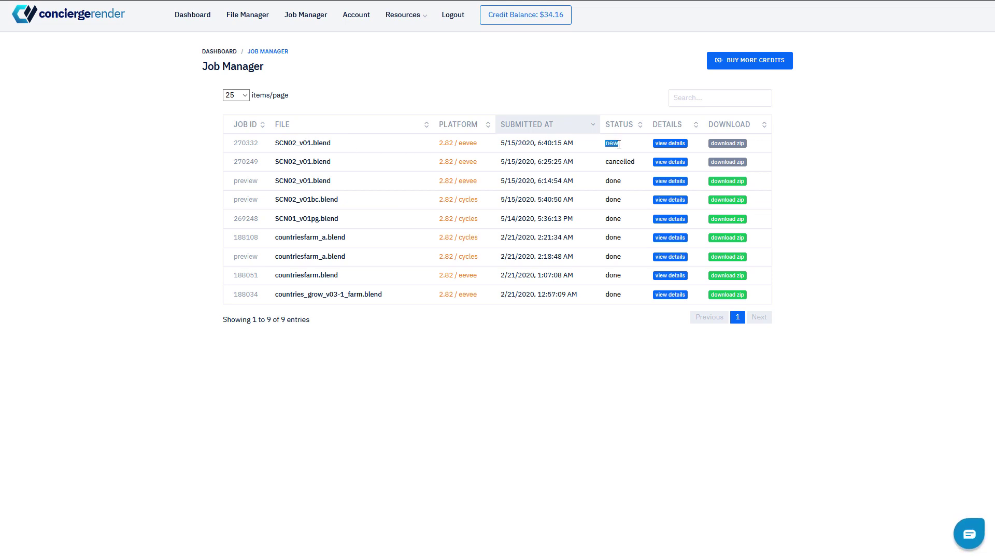
click(678, 151)
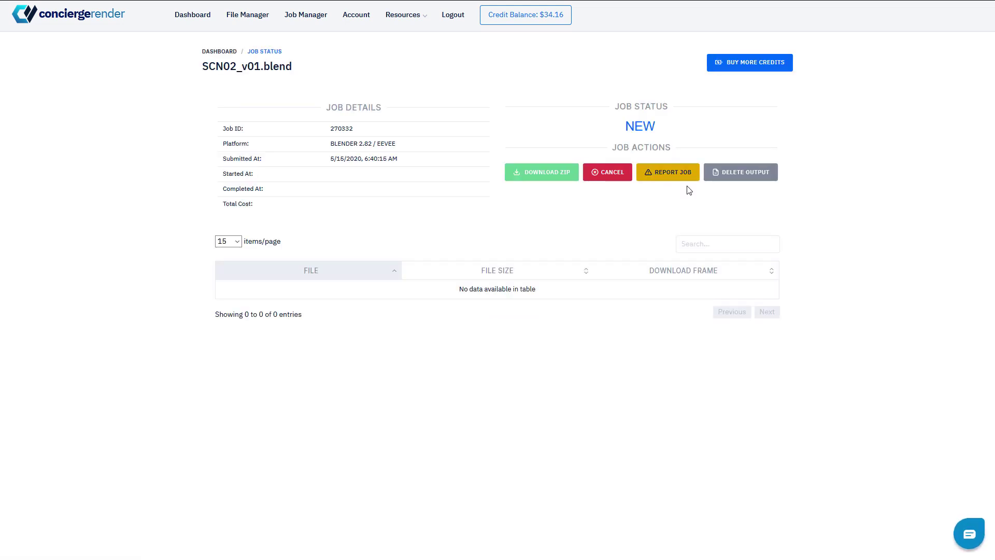
double_click(641, 127)
click(572, 142)
drag(349, 160, 407, 164)
click(338, 161)
triple_click(338, 160)
click(258, 179)
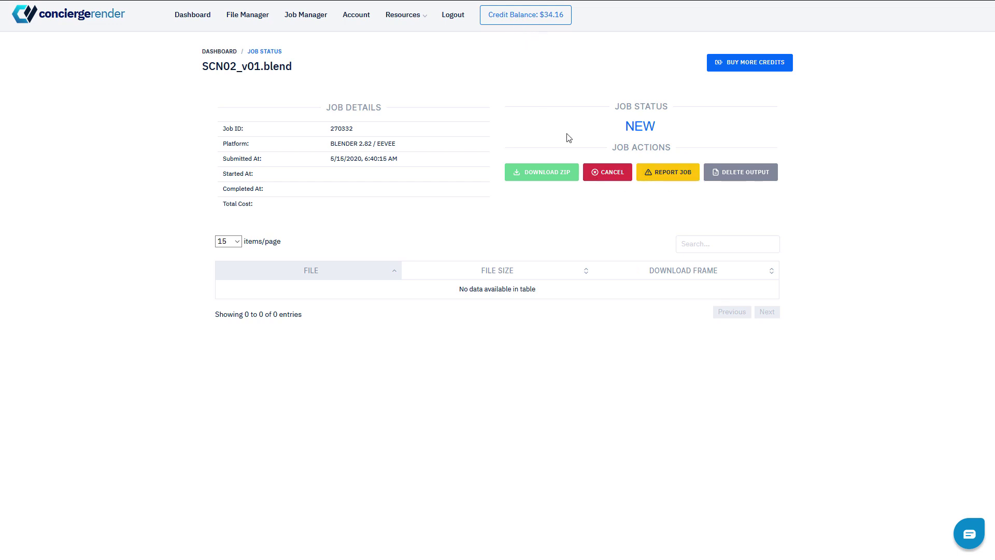
Start a job report with issue type Incorrect Render Output
click(673, 174)
click(577, 119)
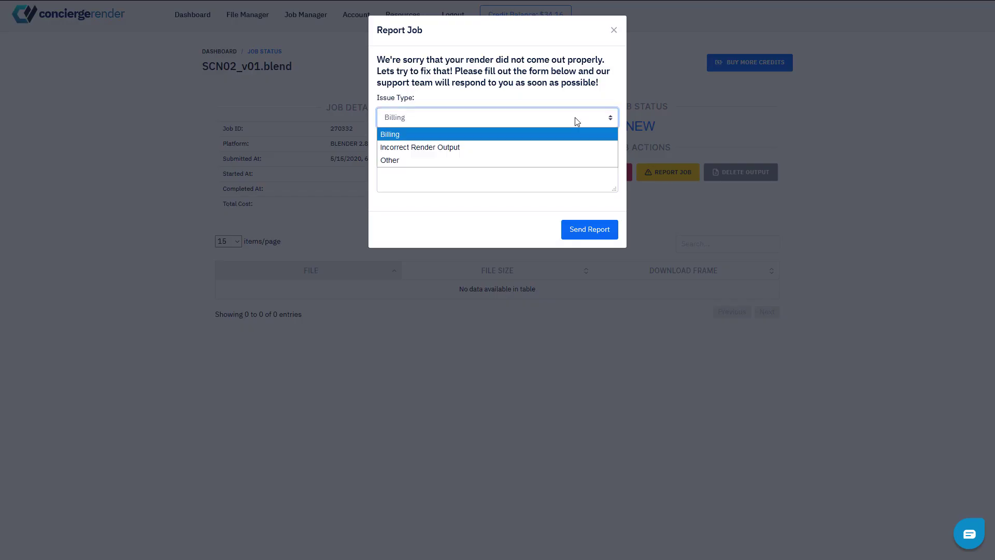
click(522, 147)
click(465, 124)
click(436, 148)
text(I uploaded SCN02_v01.blend)
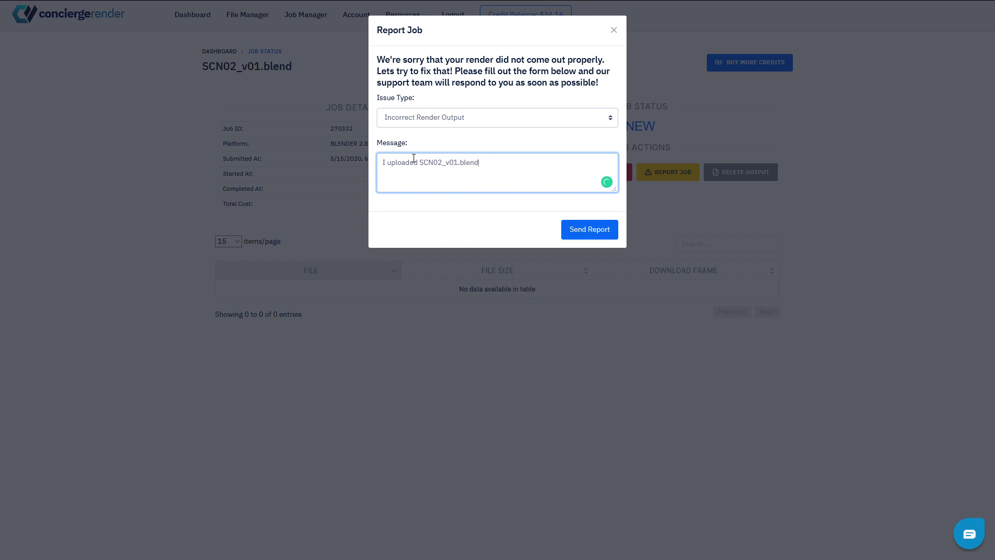
text(and cancelle)
text(-submited the)
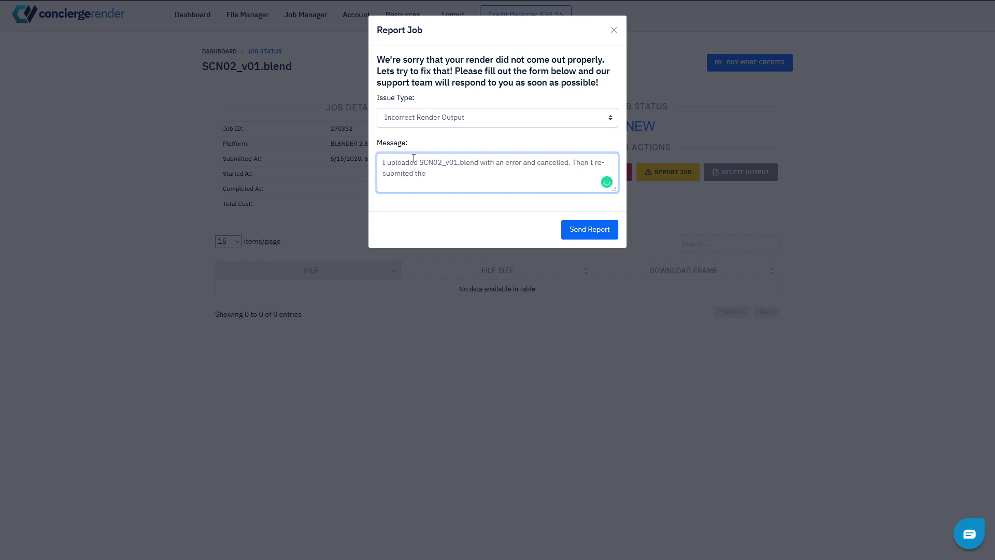
text(scene with the SAME NAME)
text(w the Job manager is not rendering but my credits have ben)
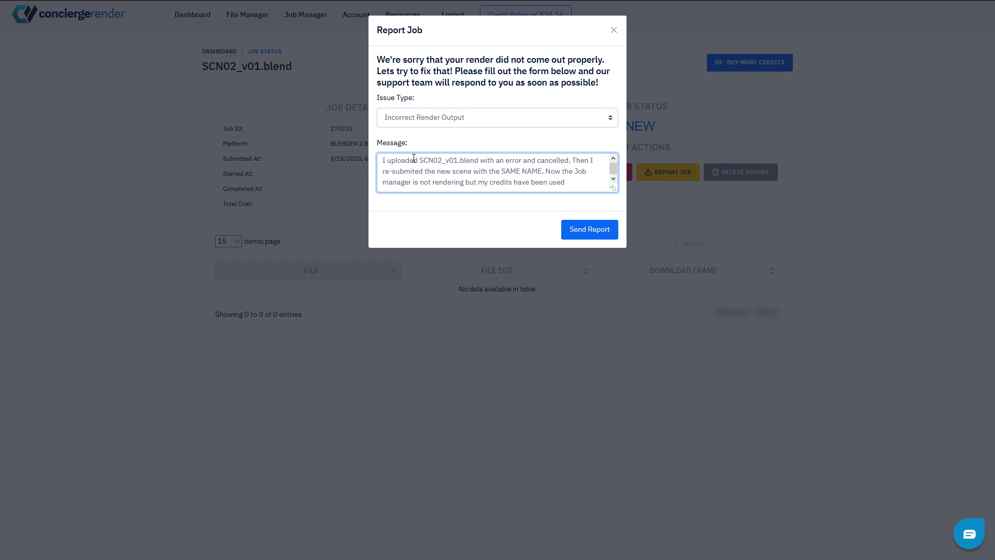
text(. Could you please help)
scroll(414, 158, up, 1)
Write a message requesting a corrected 80-frame EEVEE render and send the report
key(ctrl+shift+Right)
key(ctrl+shift+Right)
key(ctrl+c)
key(ctrl+End)
text(me out to process)
key(ctrl+v)
text(with 80 frames of animation)
scroll(482, 168, up, 2)
click(456, 172)
text(corrected)
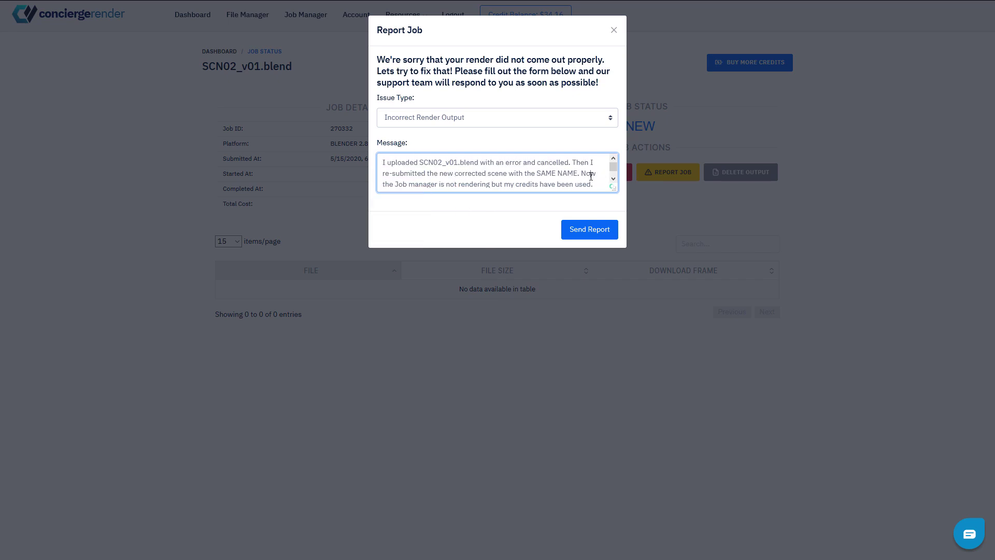
scroll(576, 177, down, 2)
click(447, 182)
text(in EEVEE? Thanks!)
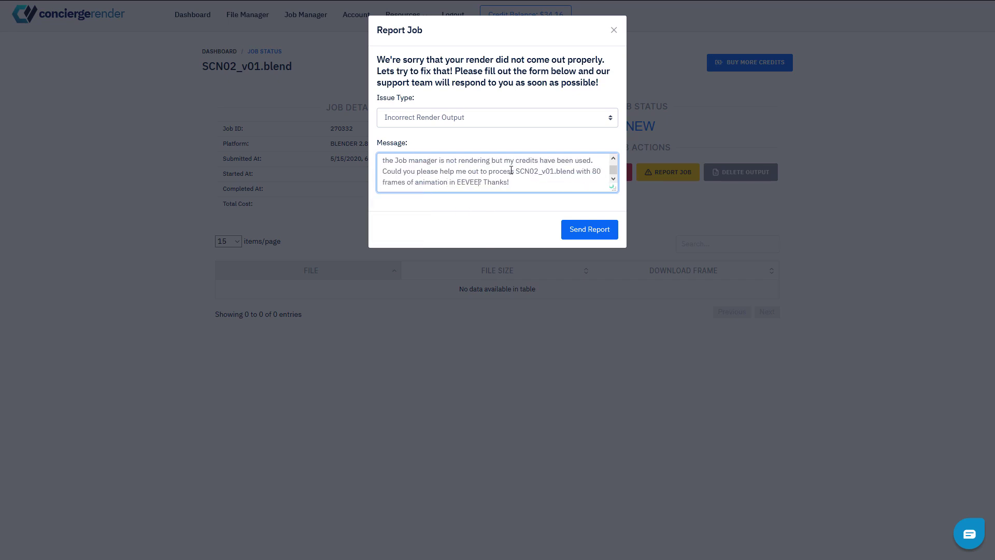
click(594, 229)
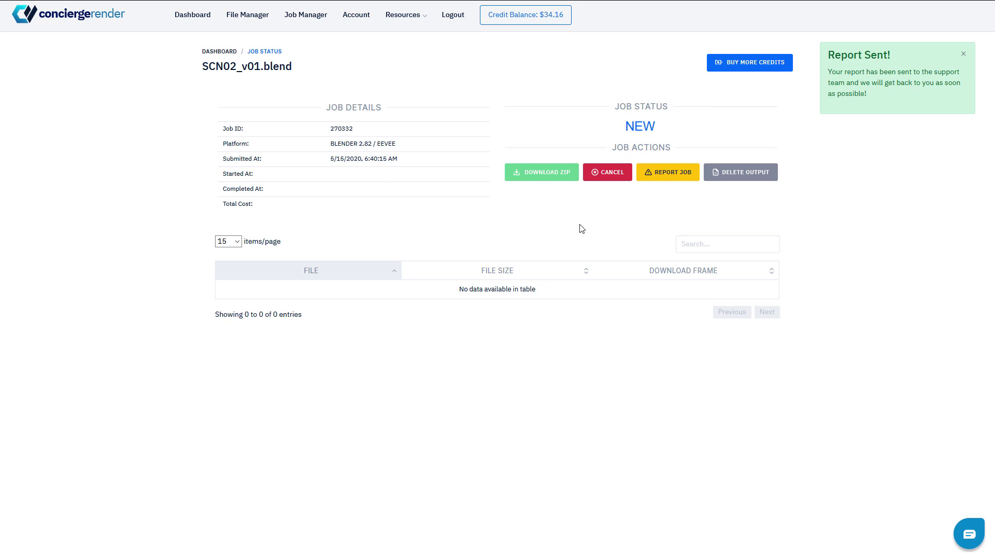
Return to the uploaded files list and start renaming SCN02_v01.blend to SCN02_v01r.blend
click(246, 17)
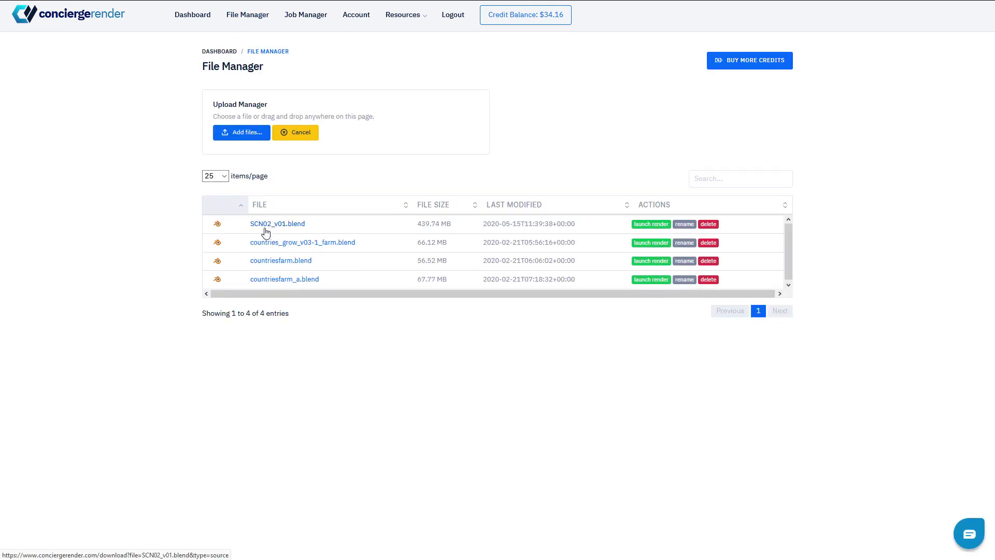
click(685, 224)
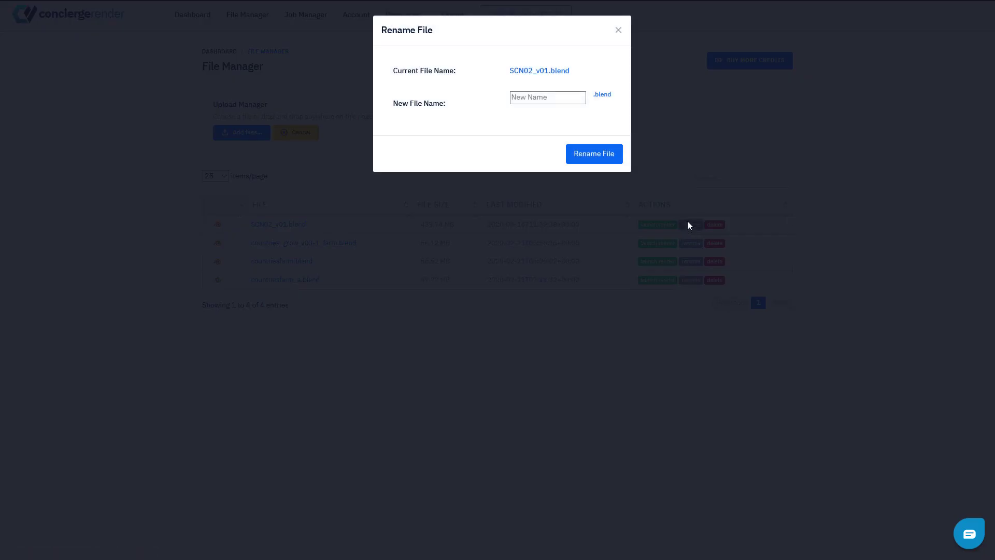
click(517, 97)
text(SCN)
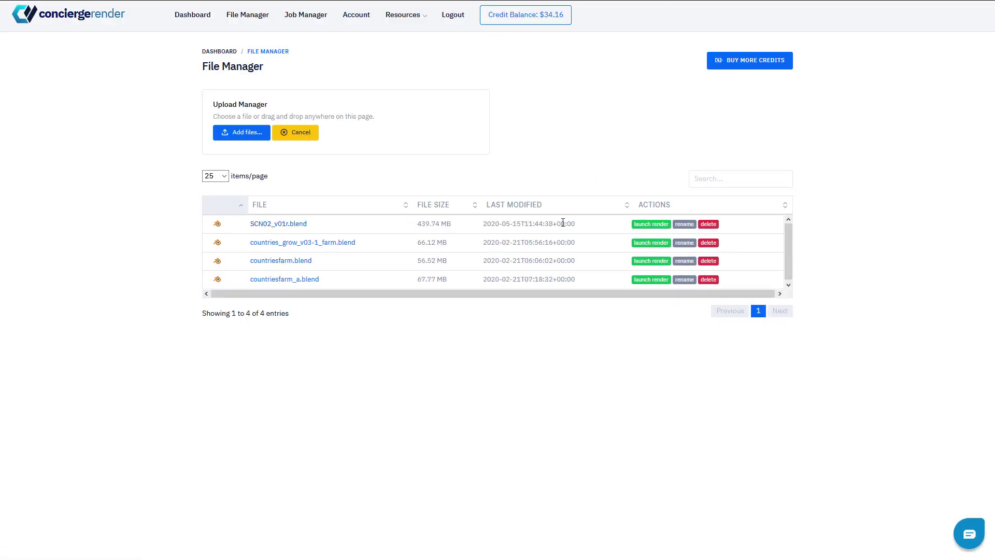
Open SCN02_v01r.blend's render settings and choose the Eevee engine with the Animation render type
click(652, 226)
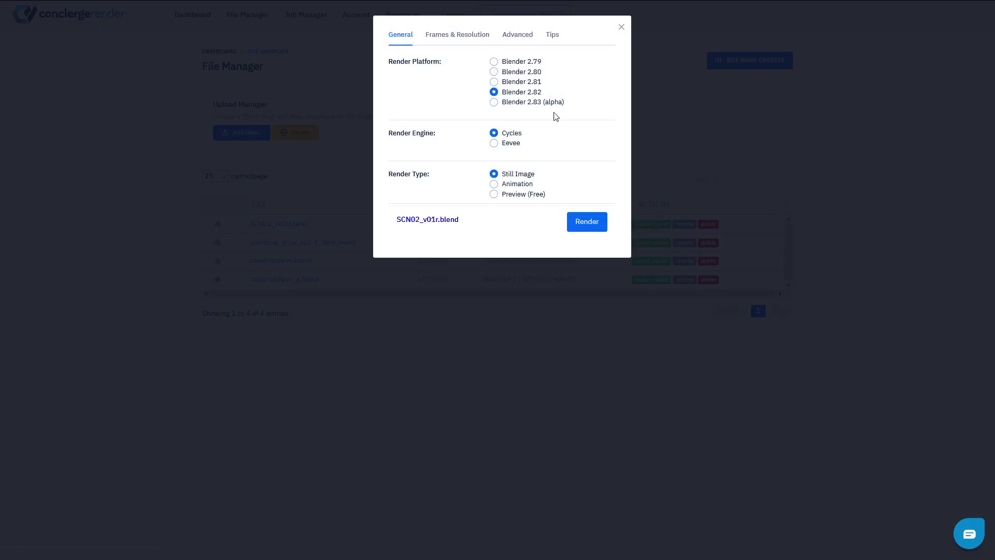
click(493, 143)
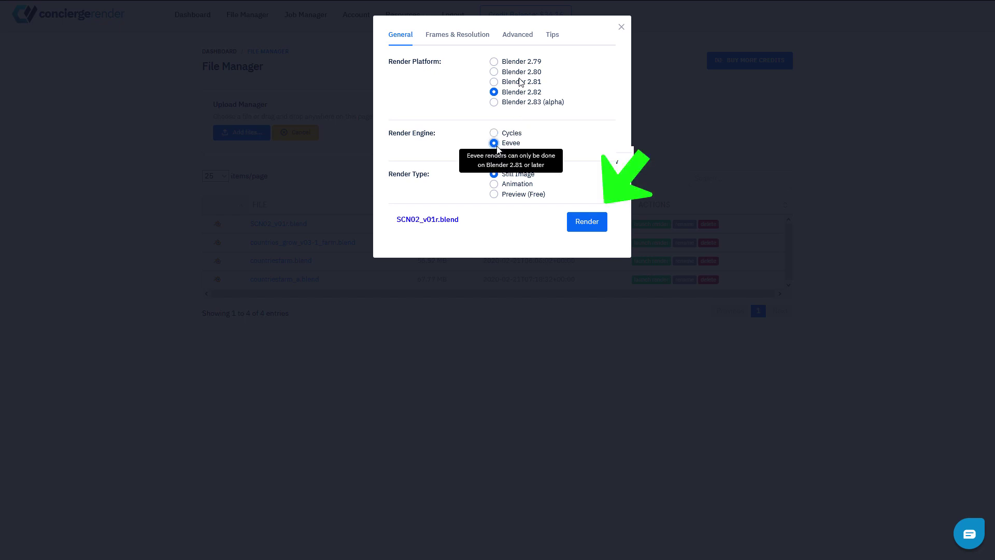
click(494, 183)
click(588, 225)
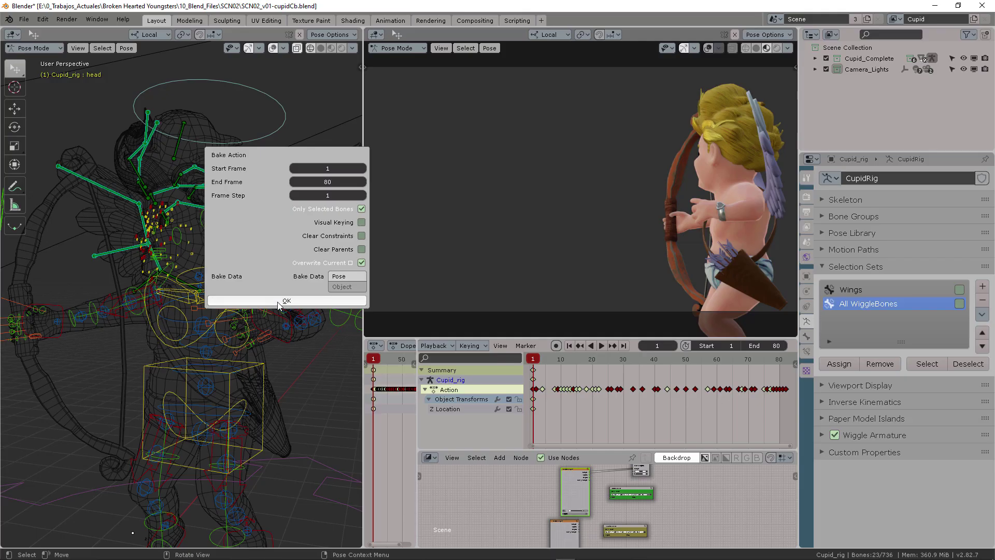
Confirm the pose-action bake for frames 1–80, play it back, then stop at the first frame
click(318, 302)
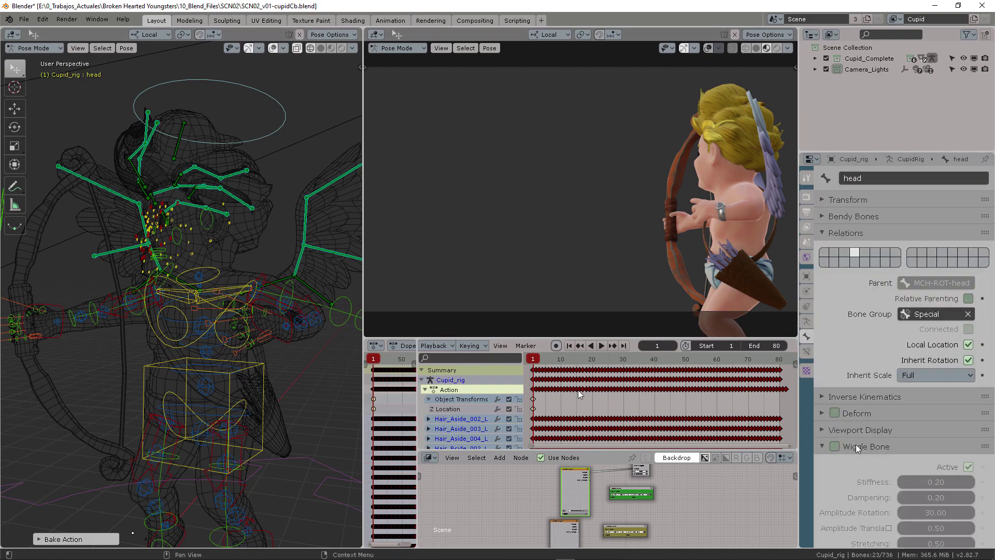
key(space)
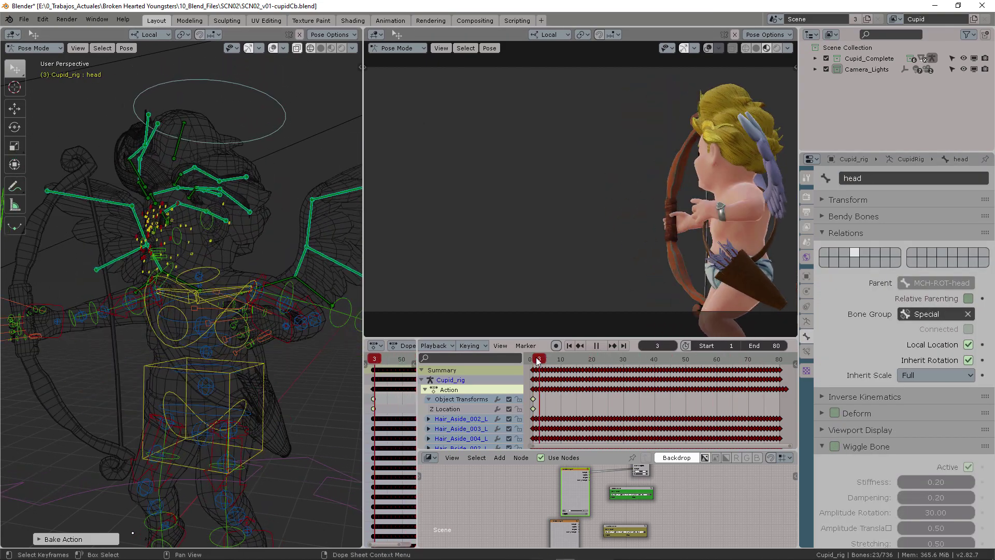
key(Escape)
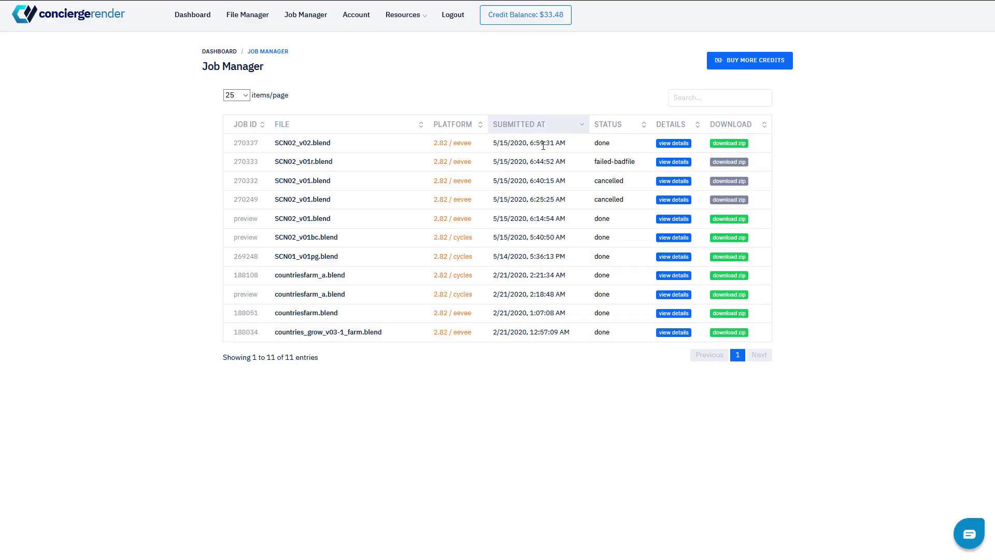
Open the details page of the finished SCN02_v02.blend job from the job list
drag(533, 143, 564, 145)
click(674, 145)
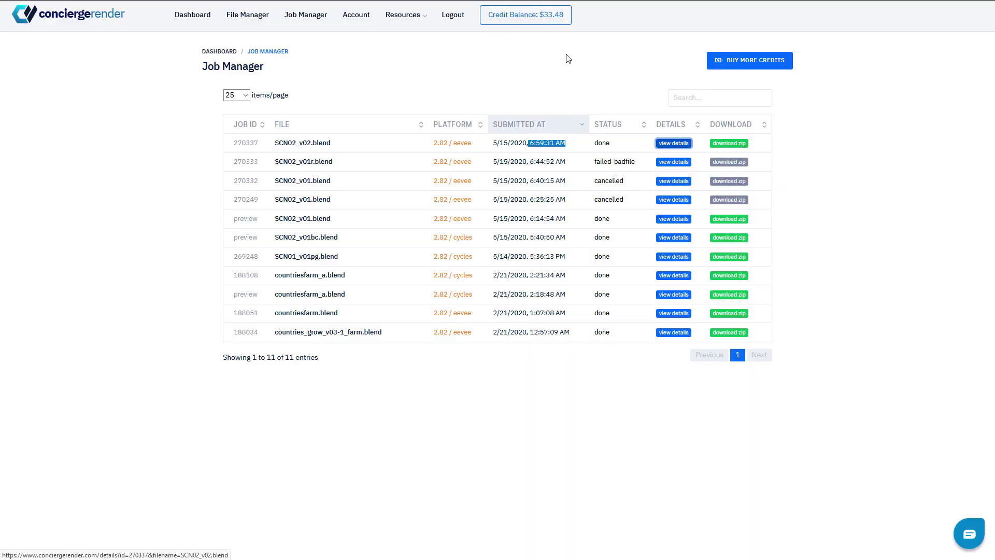
click(674, 148)
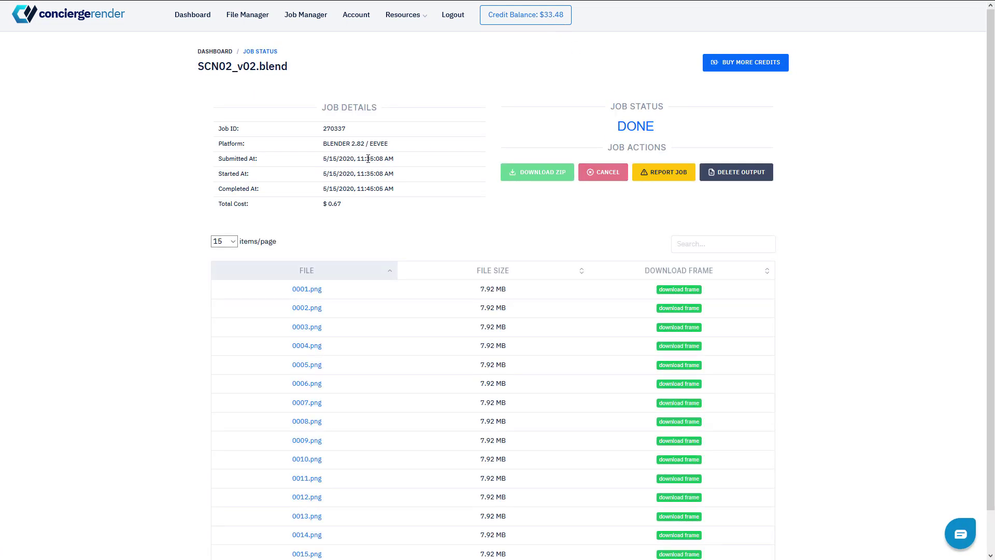
Highlight the SCN02_v02 job's submission, start and completion times and its total cost
double_click(378, 158)
mouse_move(357, 173)
mouse_down()
mouse_move(401, 176)
mouse_move(395, 192)
mouse_up()
drag(327, 204, 343, 205)
scroll(810, 273, down, 2)
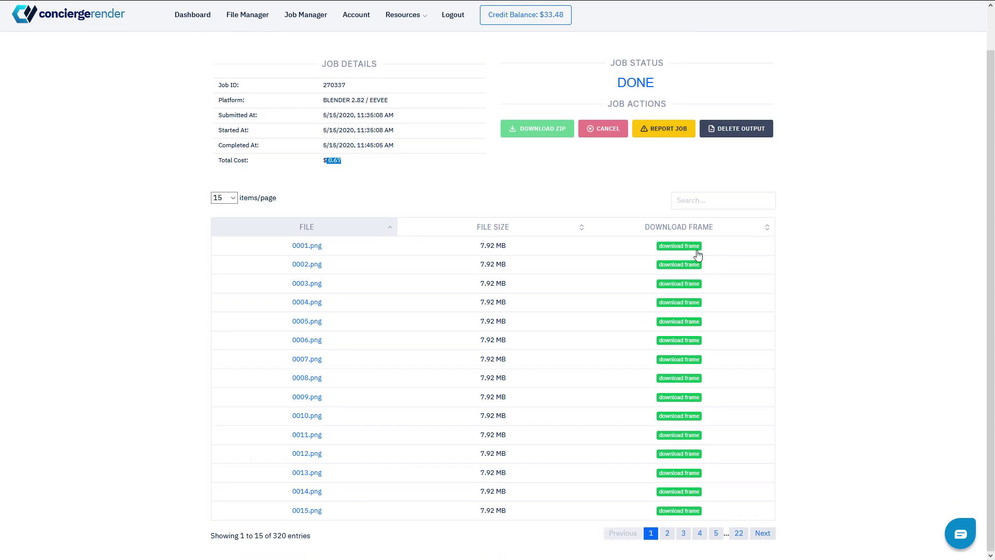
Page through the output frames (page 5, last page, pages 20 to 14), then return to Job Manager
click(716, 532)
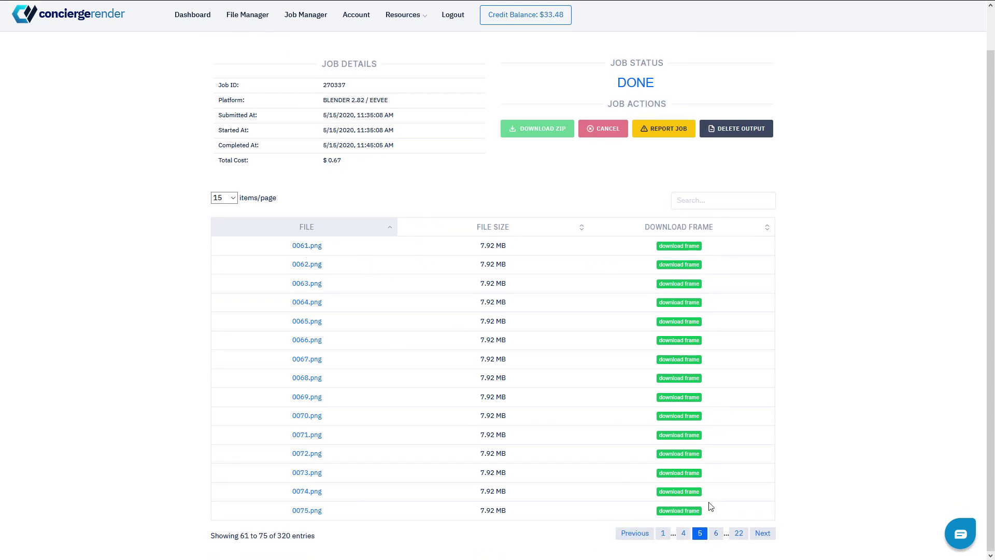
click(740, 533)
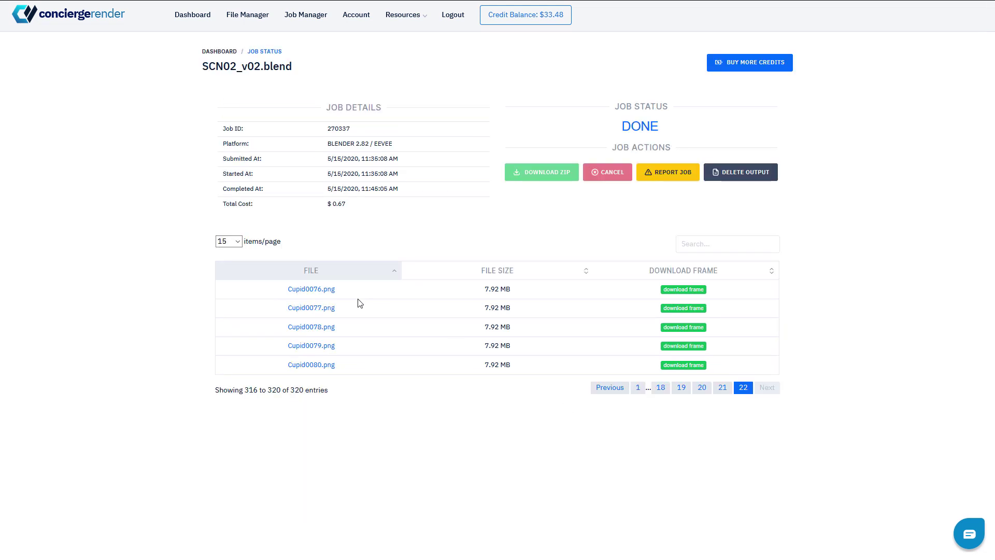
click(702, 387)
scroll(377, 333, down, 2)
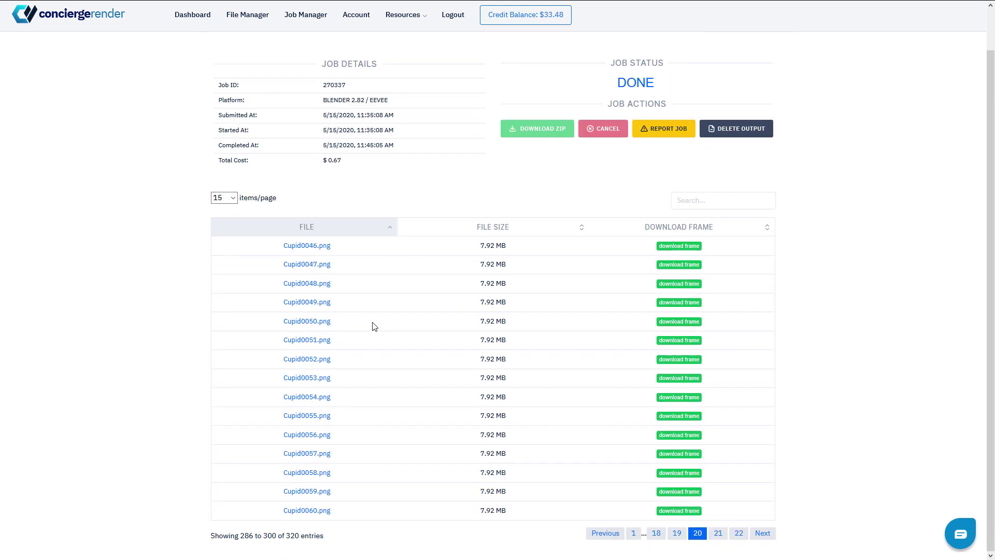
click(676, 534)
click(656, 533)
click(673, 534)
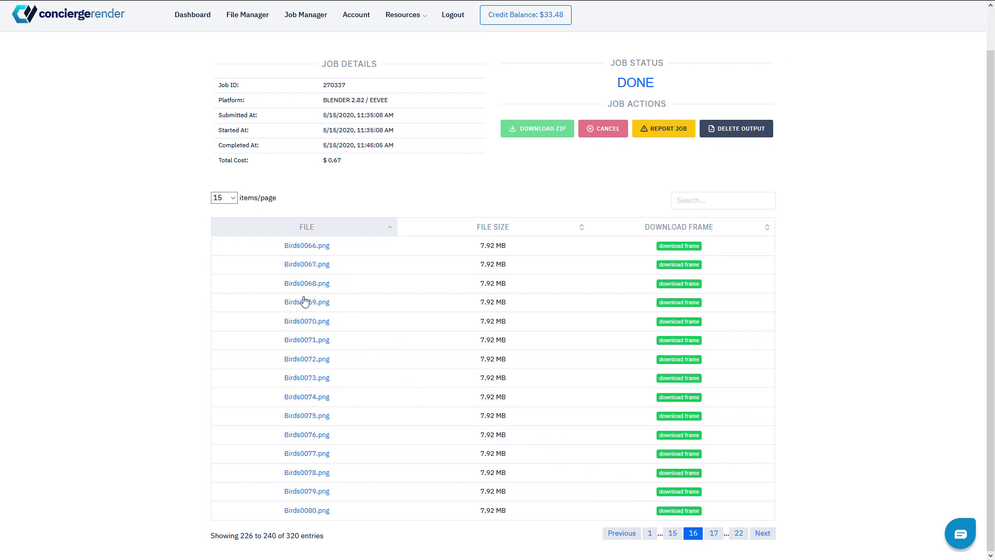
click(673, 533)
click(673, 534)
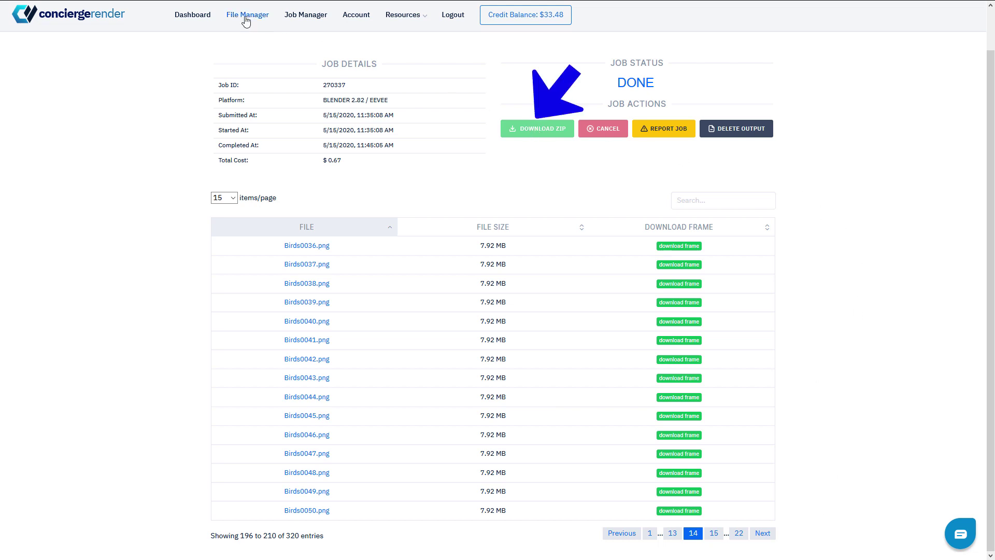
click(305, 14)
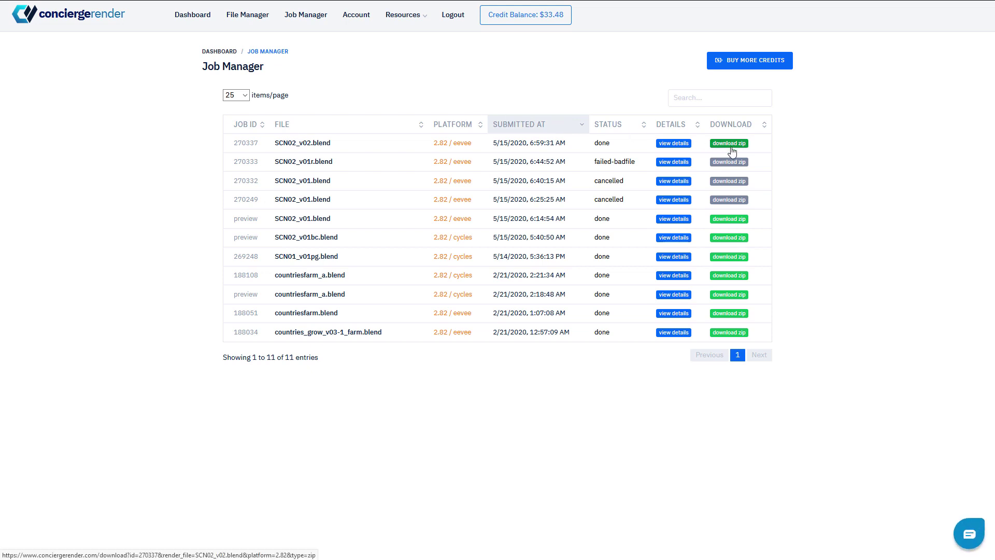
Highlight the failed-badfile status of SCN02_v01r.blend and the done status of SCN02_v02.blend
triple_click(636, 163)
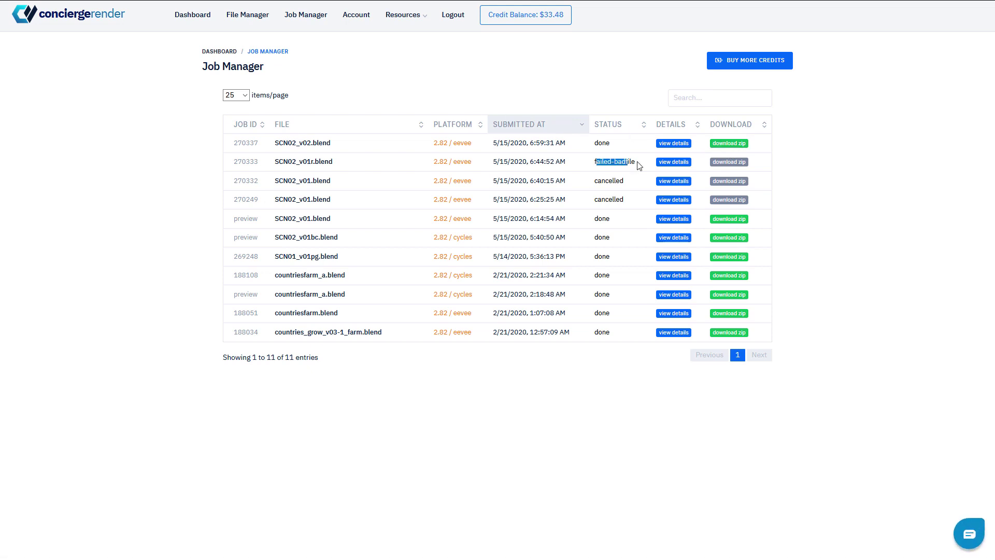
click(791, 153)
double_click(599, 143)
click(729, 145)
Keep 25 jobs per page and download the SCN02_v02 render output as a ZIP
click(717, 98)
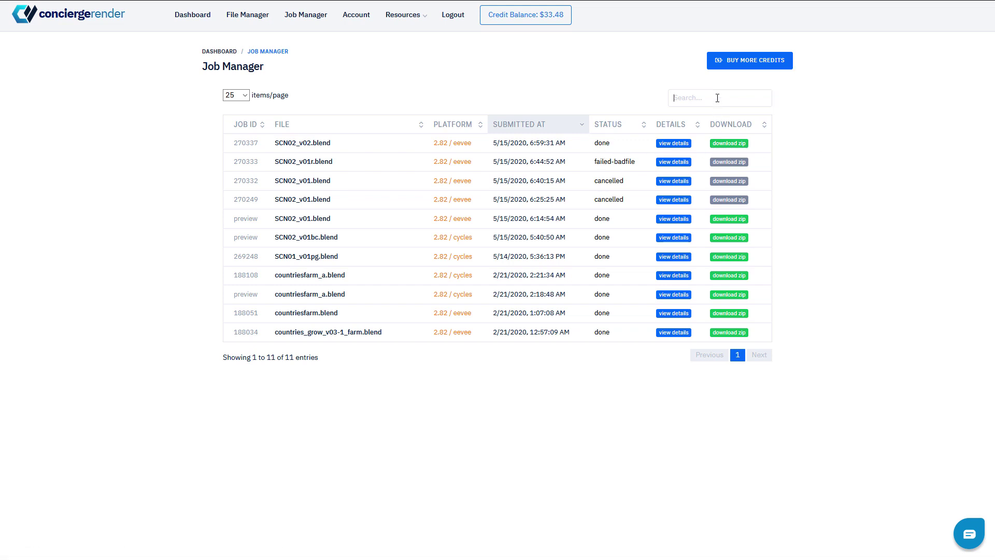
click(248, 100)
click(325, 94)
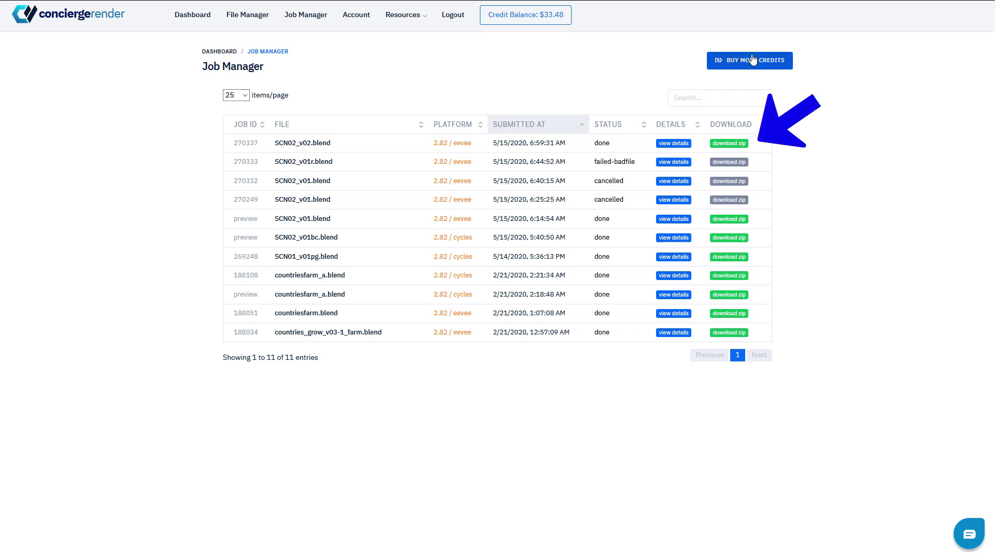
click(731, 146)
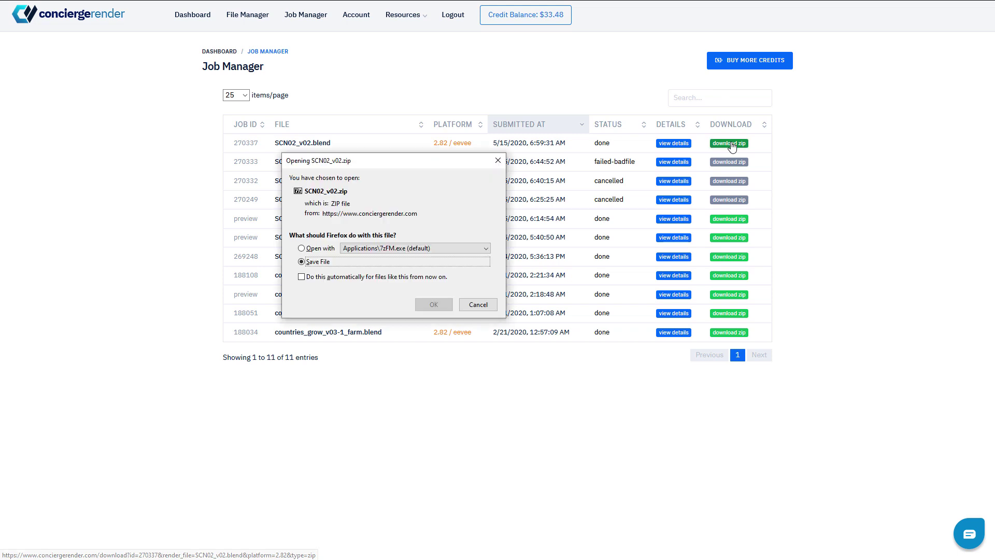